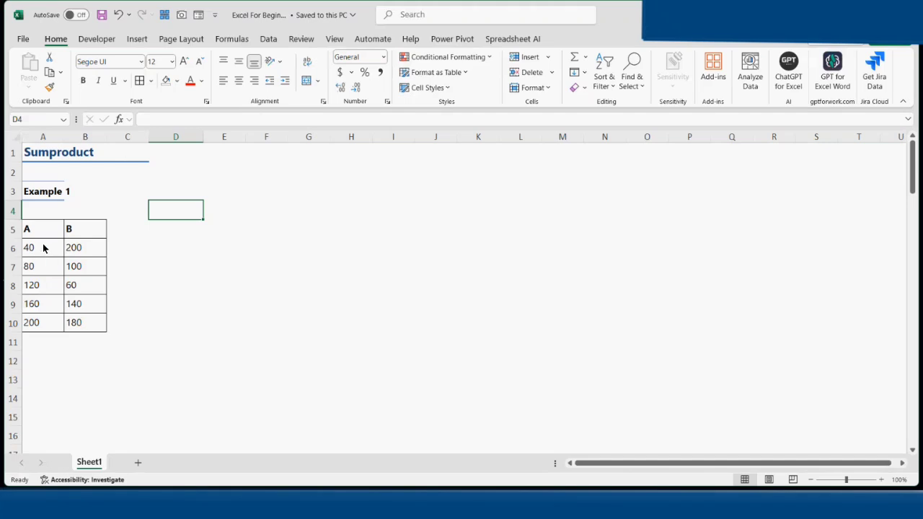
Enter =SUMPRODUCT(A6:A10>B6:B10) in cell A12 to compare the Example 1 columns A and B
drag(43, 230, 45, 322)
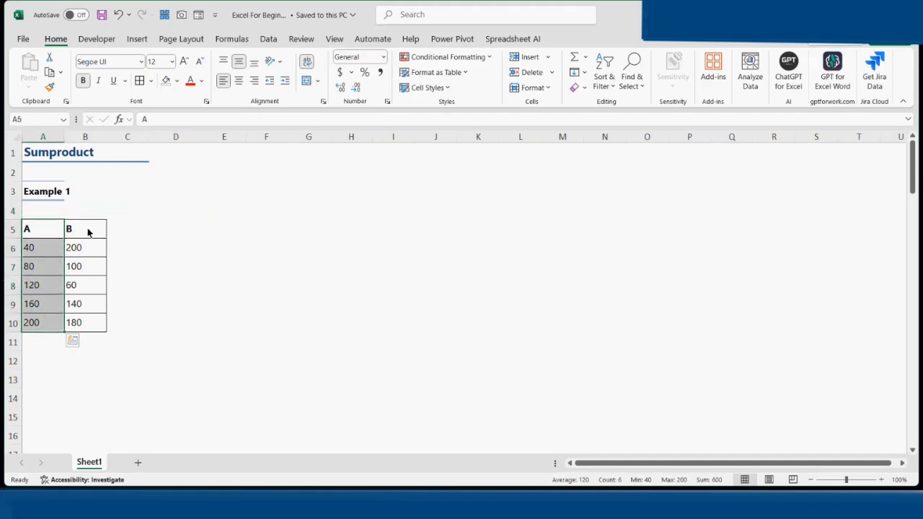
drag(87, 229, 89, 323)
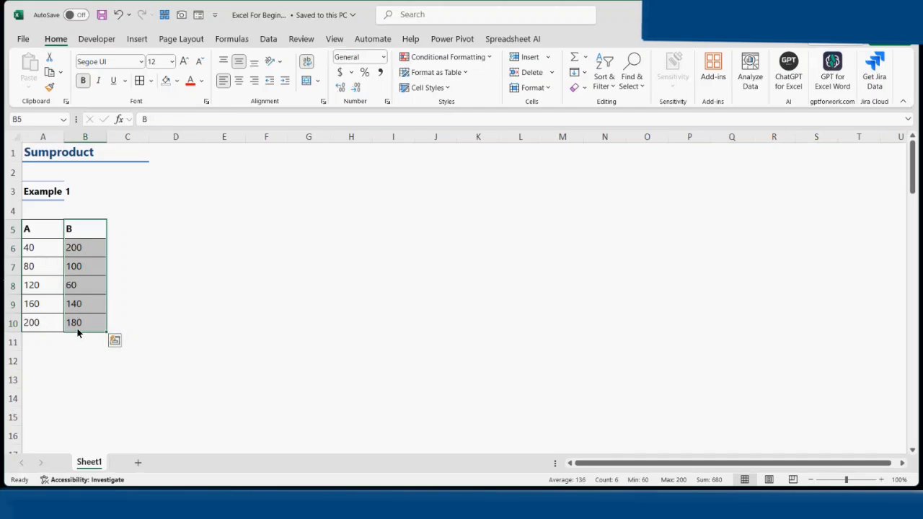
click(57, 365)
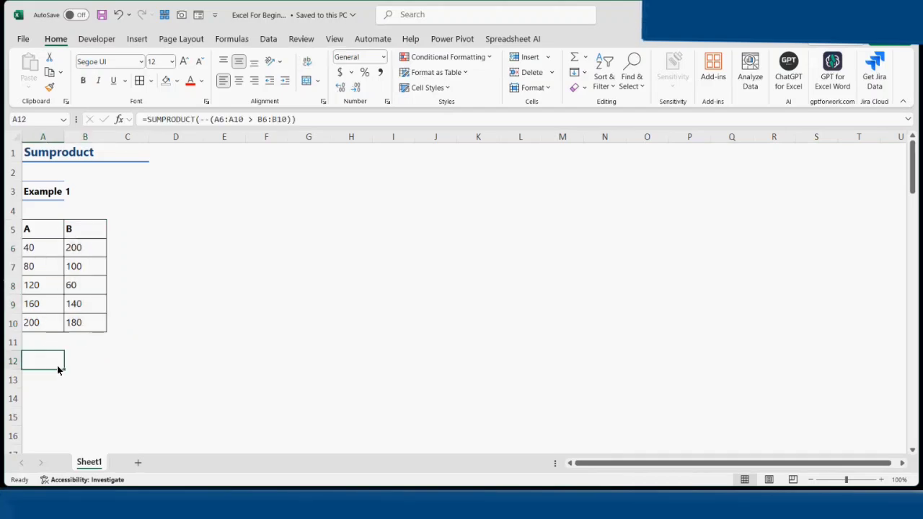
text(=sum)
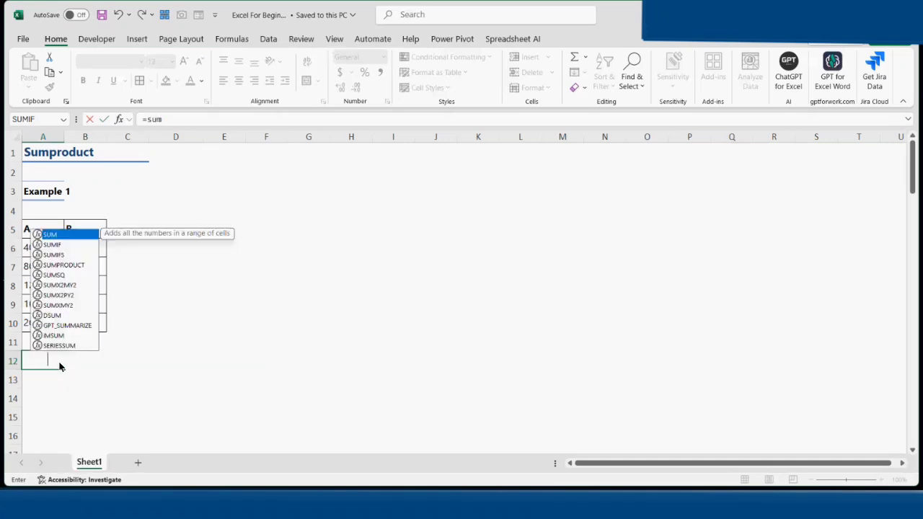
text(p)
key(Tab)
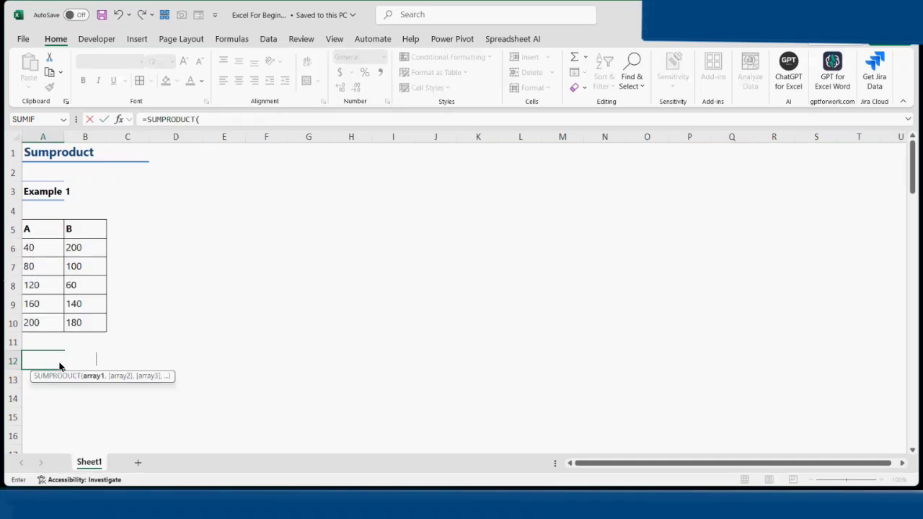
drag(32, 247, 40, 324)
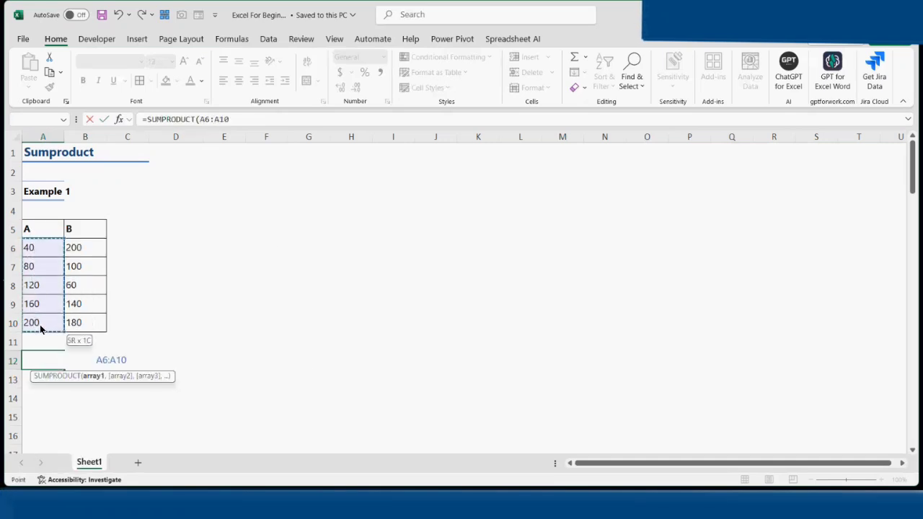
text(>)
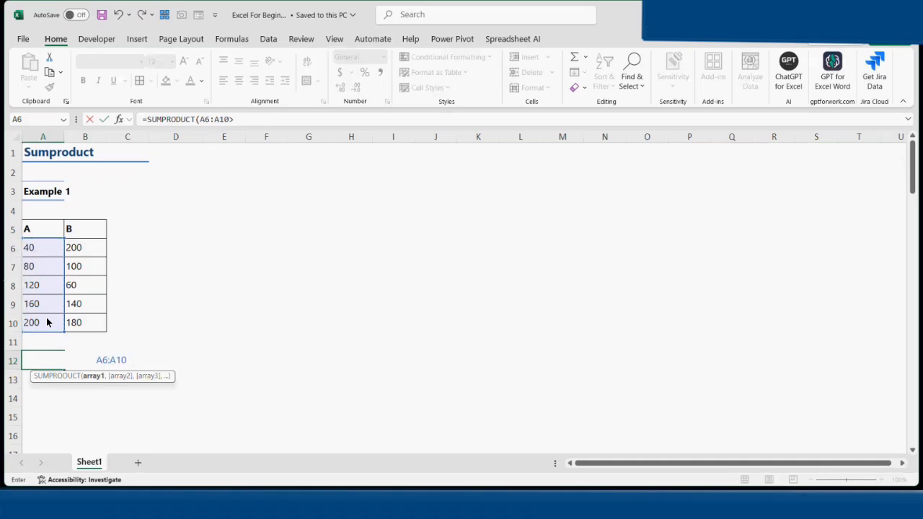
drag(85, 247, 82, 324)
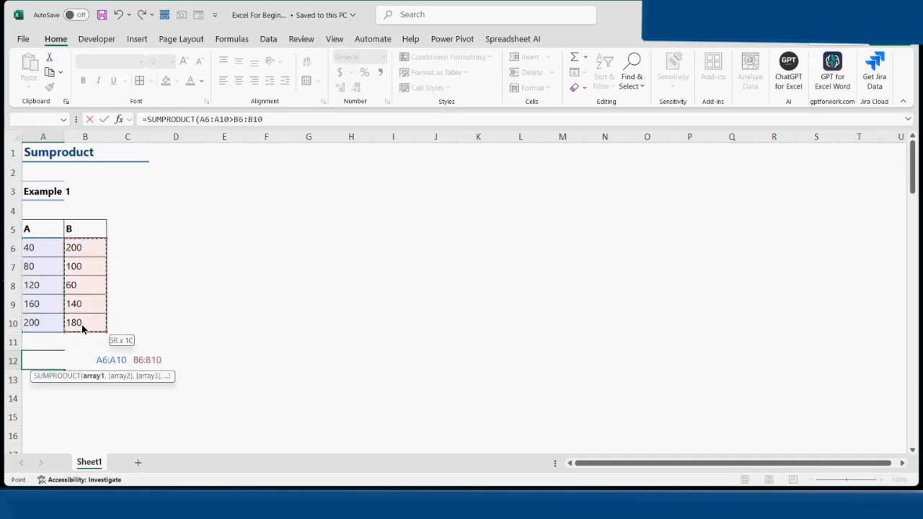
text())
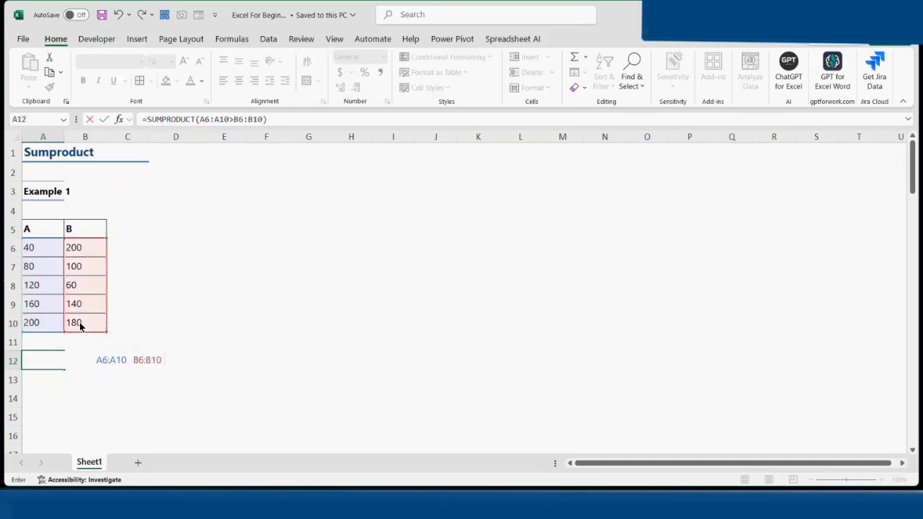
key(Return)
click(52, 370)
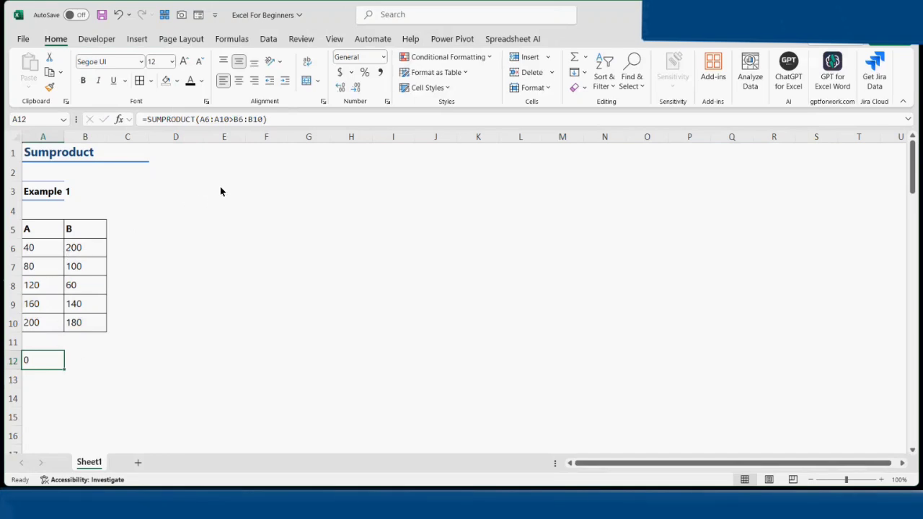
Fill cells A8:A10 in column A of the Example 1 table with standard yellow
drag(45, 285, 45, 318)
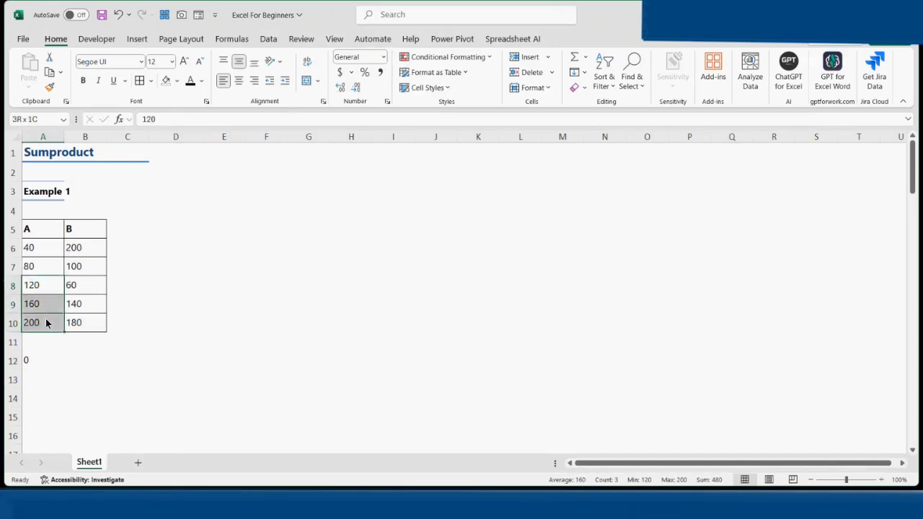
click(177, 81)
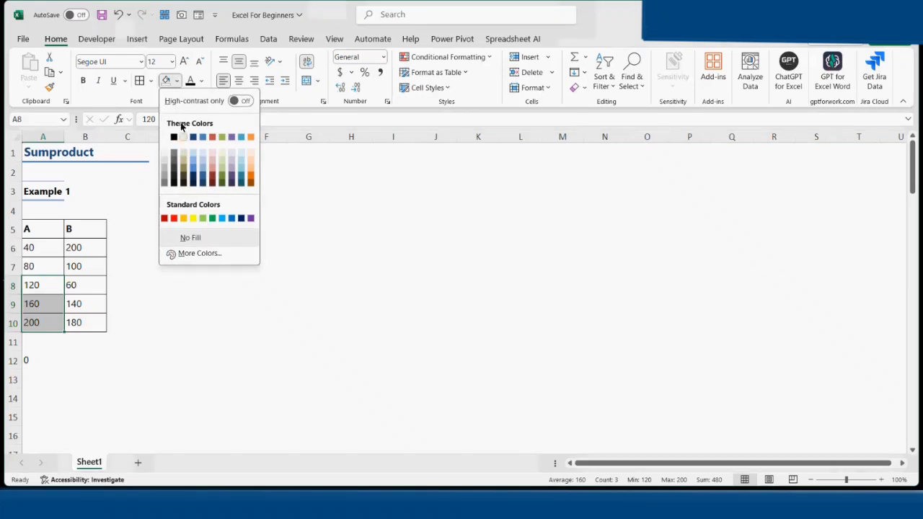
click(193, 218)
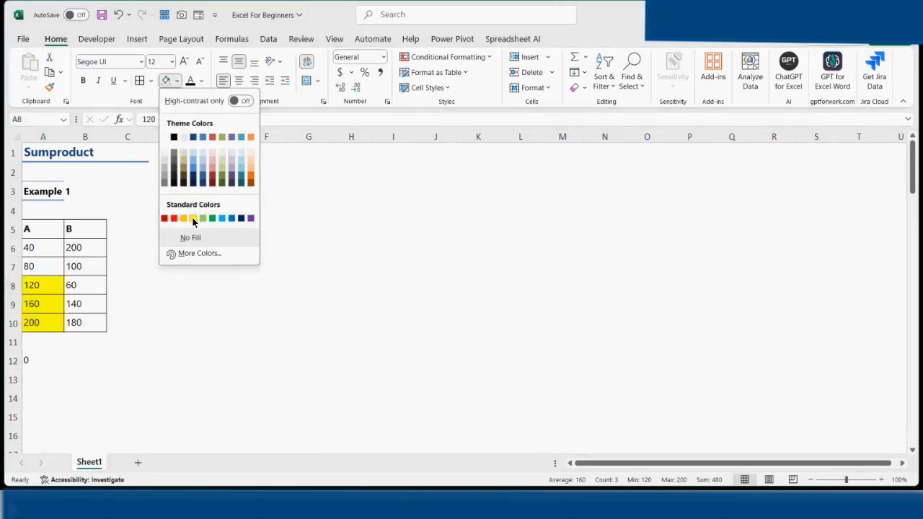
Inspect how the comparison array in A12's SUMPRODUCT formula evaluates in its function arguments
click(44, 360)
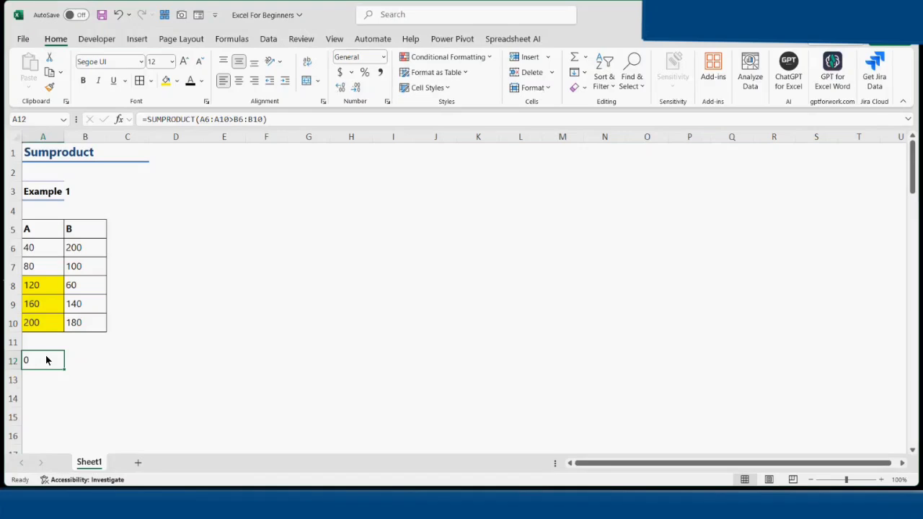
click(120, 120)
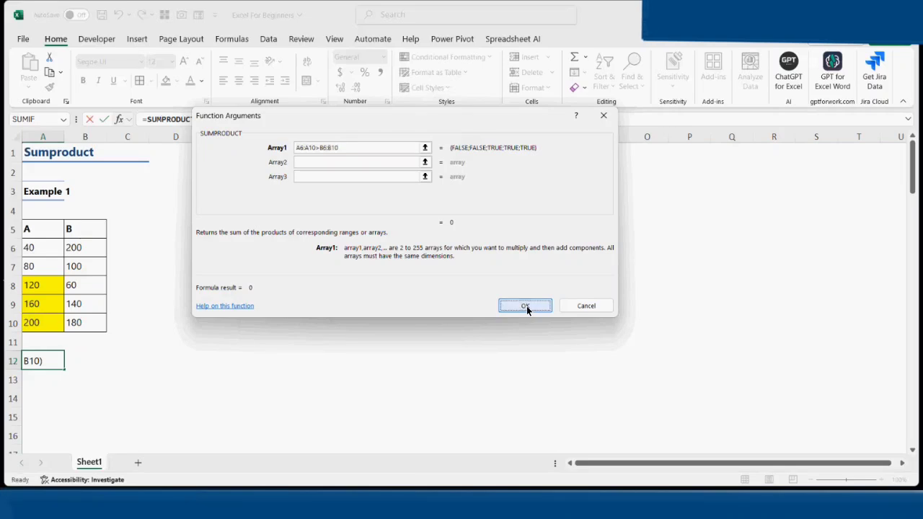
click(527, 306)
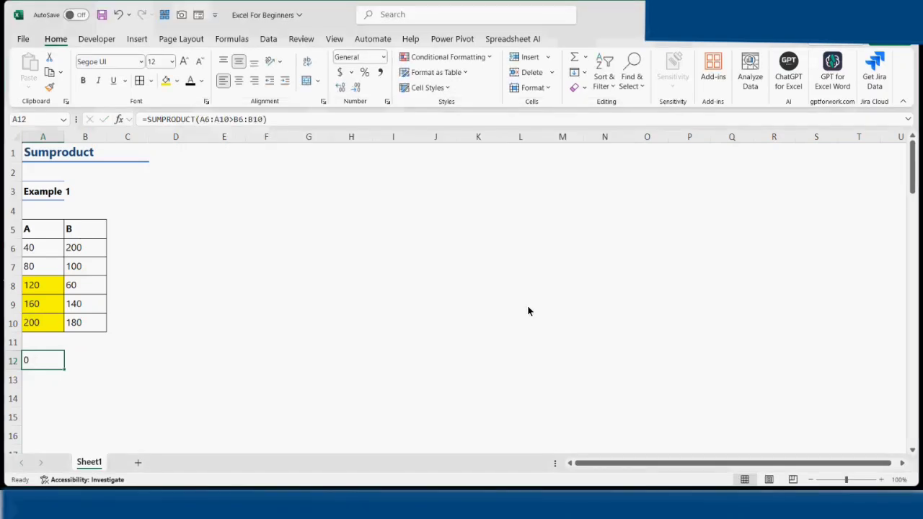
Wrap the comparison in A12's formula in parentheses with a double negative, giving =SUMPRODUCT(--(A6:A10>B6:B10))
click(207, 119)
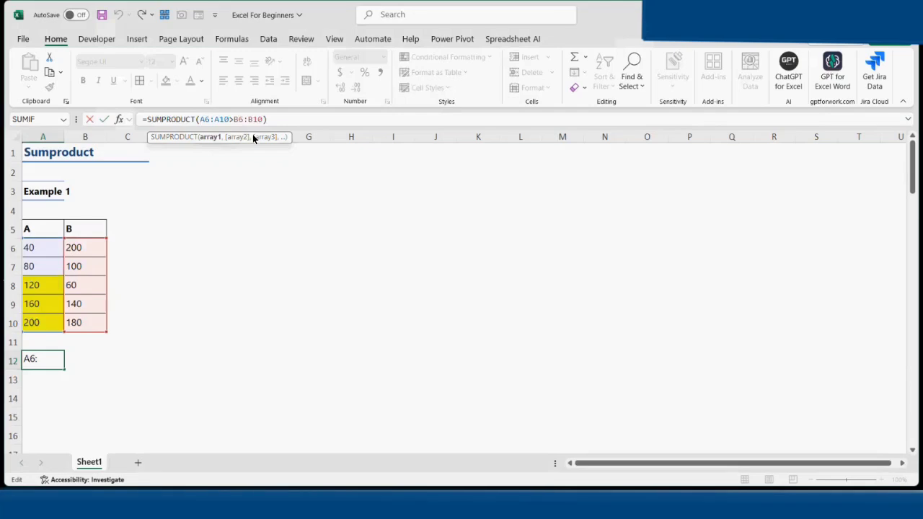
text(()
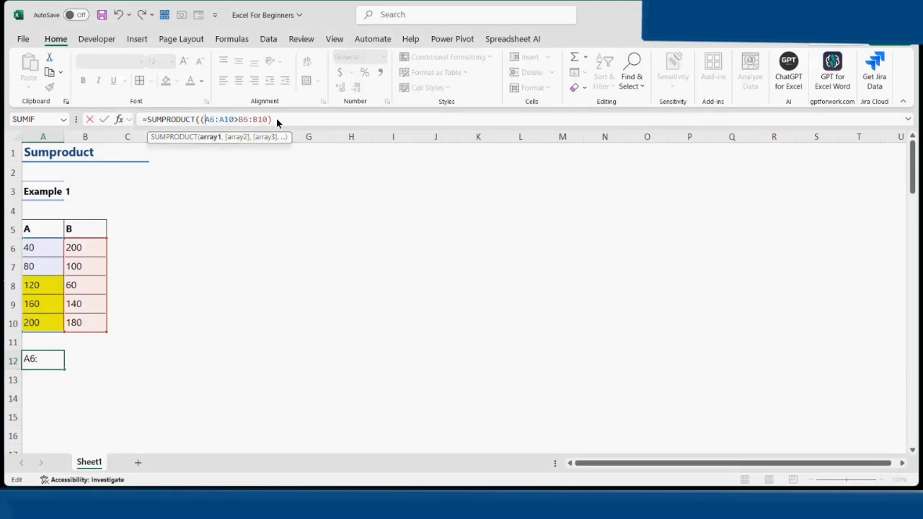
key(End)
text())
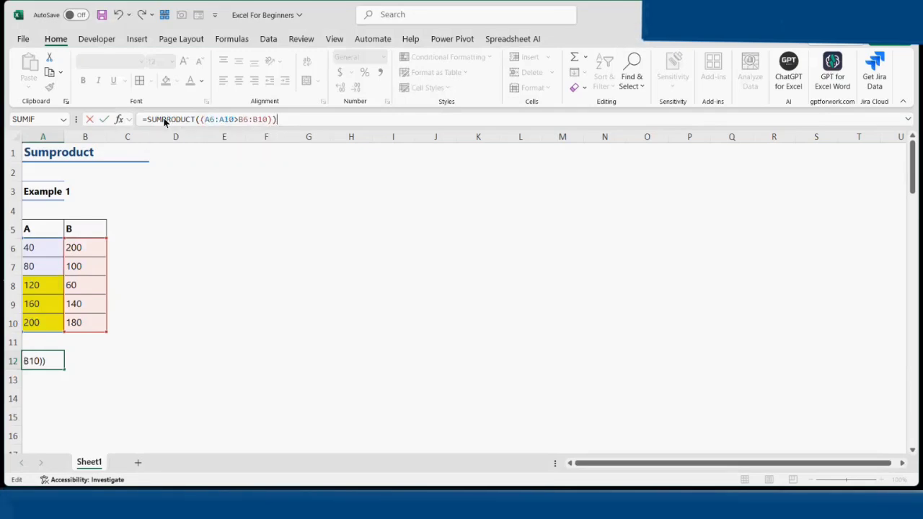
click(201, 121)
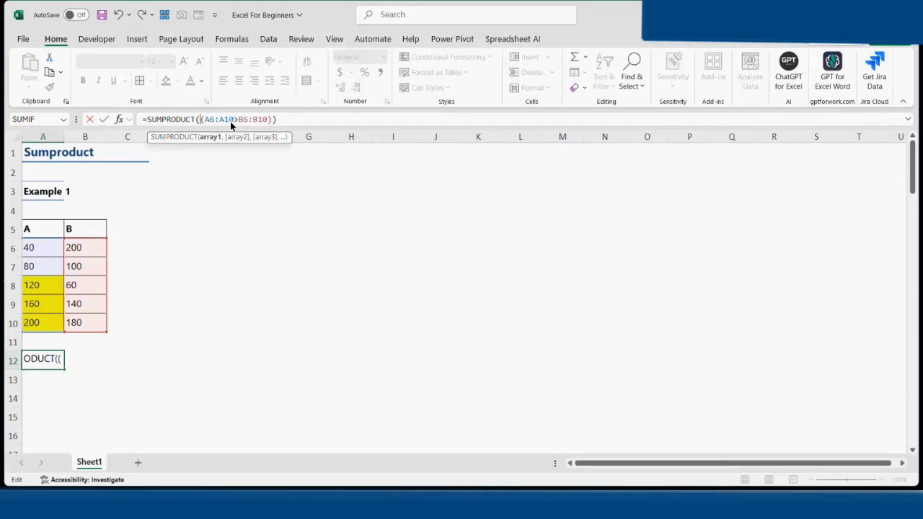
text(--)
key(Return)
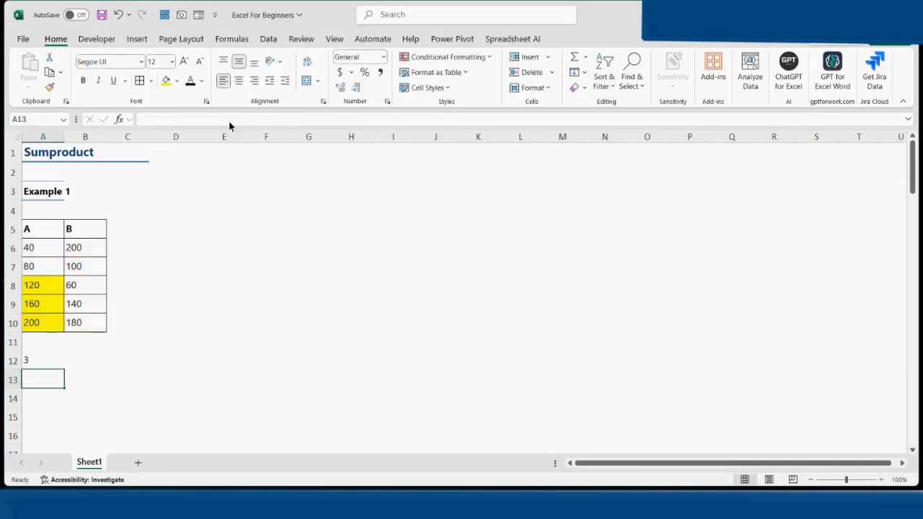
Review the function arguments of A12's formula to see how the double negative converts the array
click(30, 359)
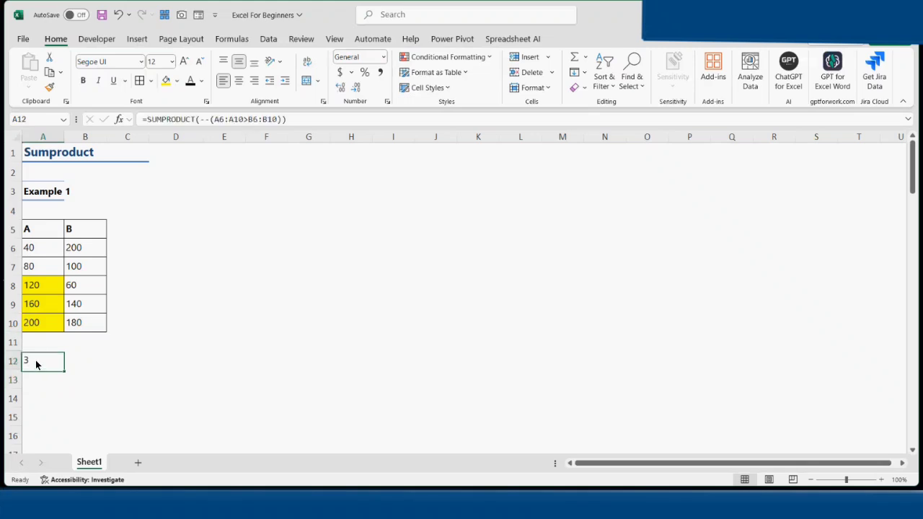
click(118, 119)
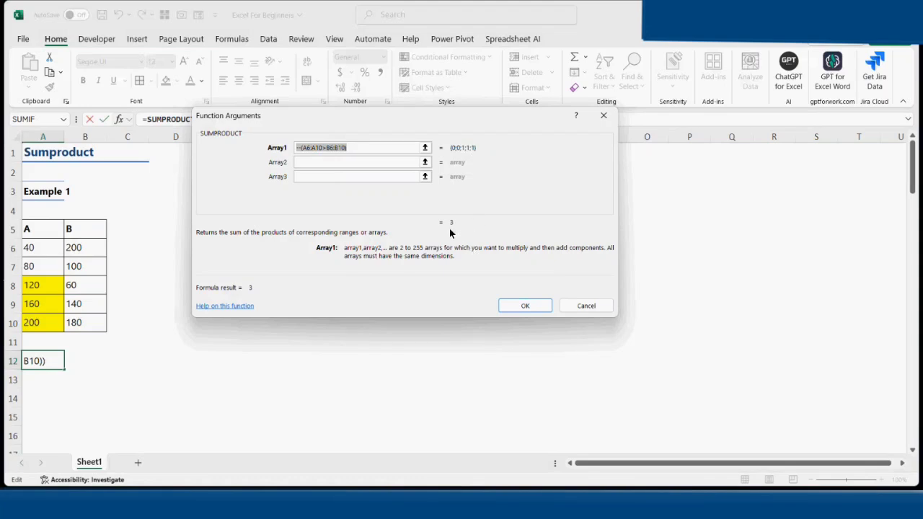
click(532, 307)
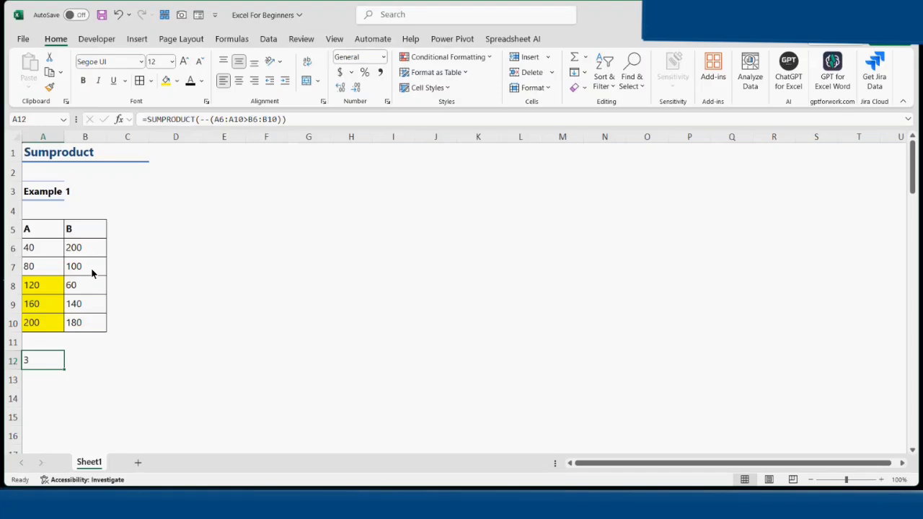
Go to the Example 2 table and review its Fruit range A30:A39 and Count range B30:B39
scroll(92, 273, down, 7)
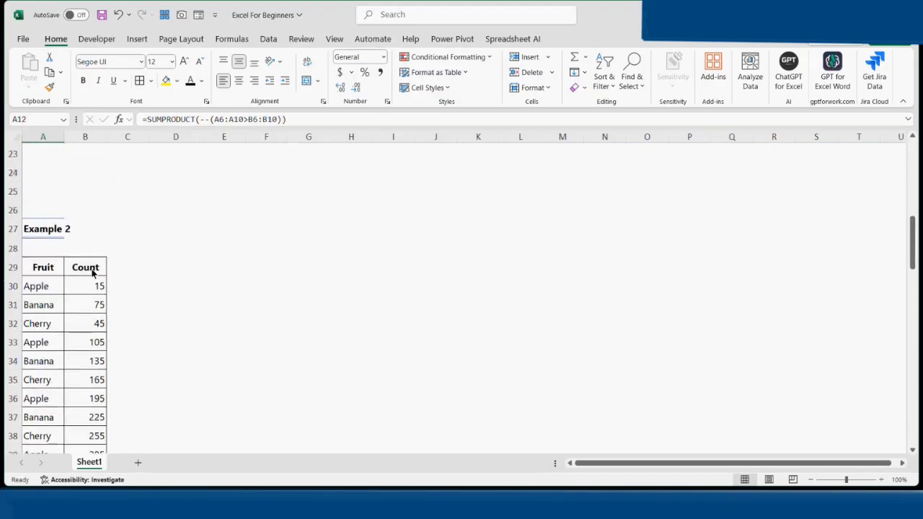
scroll(91, 273, down, 2)
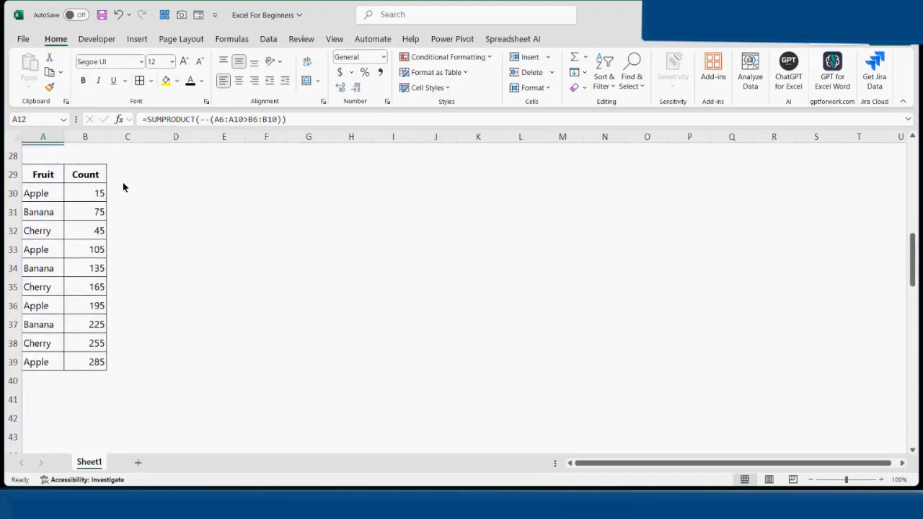
click(911, 140)
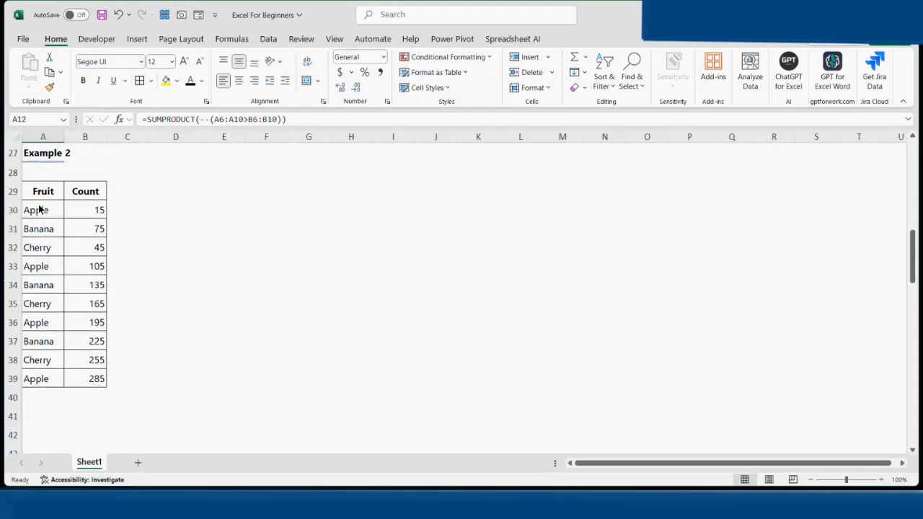
drag(36, 210, 45, 380)
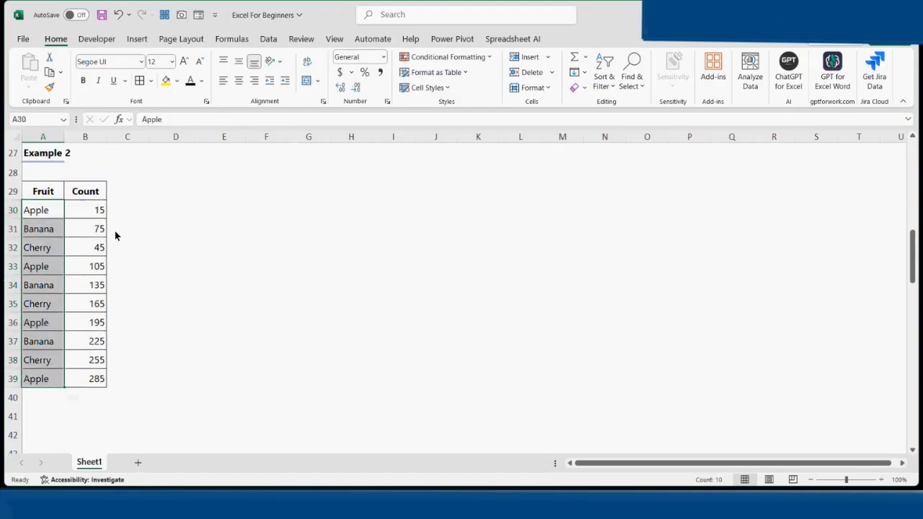
drag(95, 210, 103, 382)
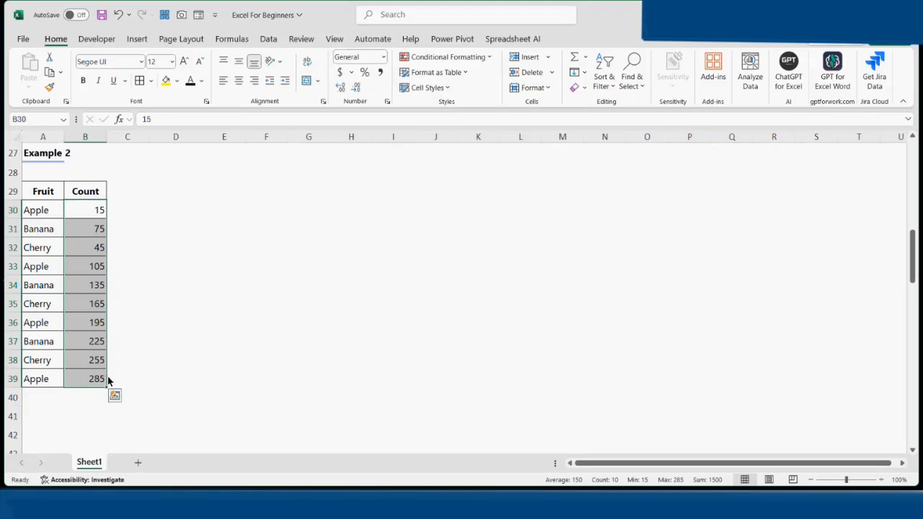
Enter =SUMPRODUCT((A30:A39="Apple"),B30:B39) in cell A41 below the fruit table
click(51, 411)
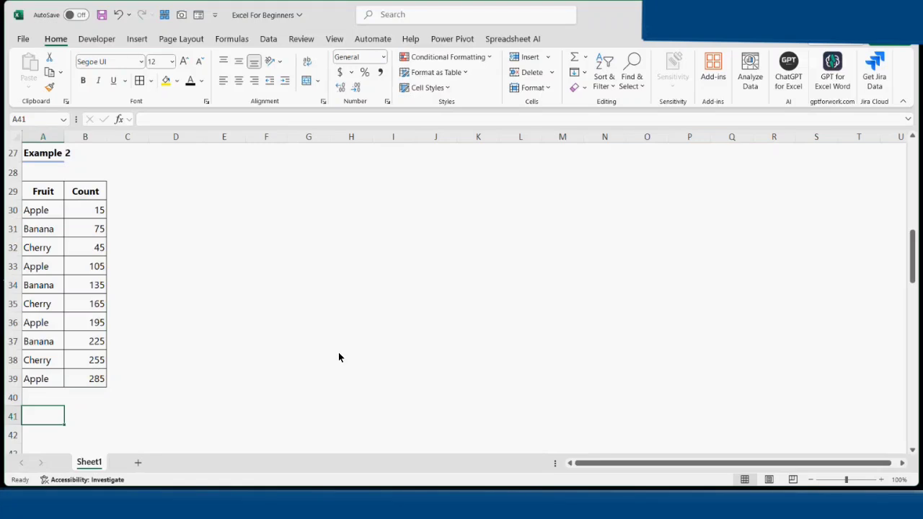
text(=sum)
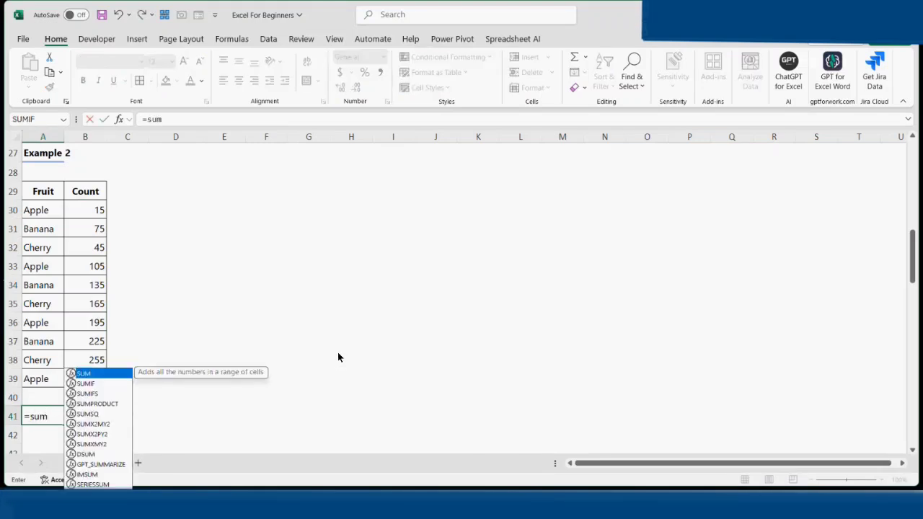
text(p)
key(Tab)
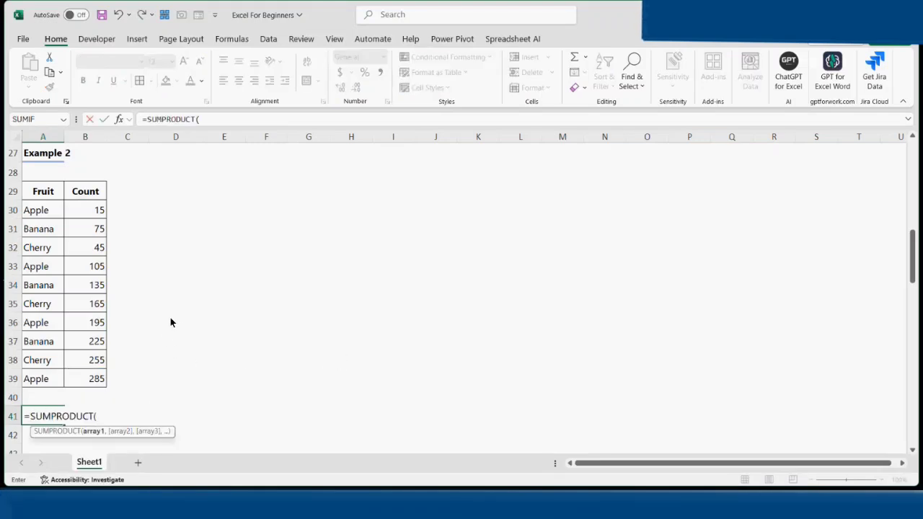
text(()
drag(41, 216, 45, 375)
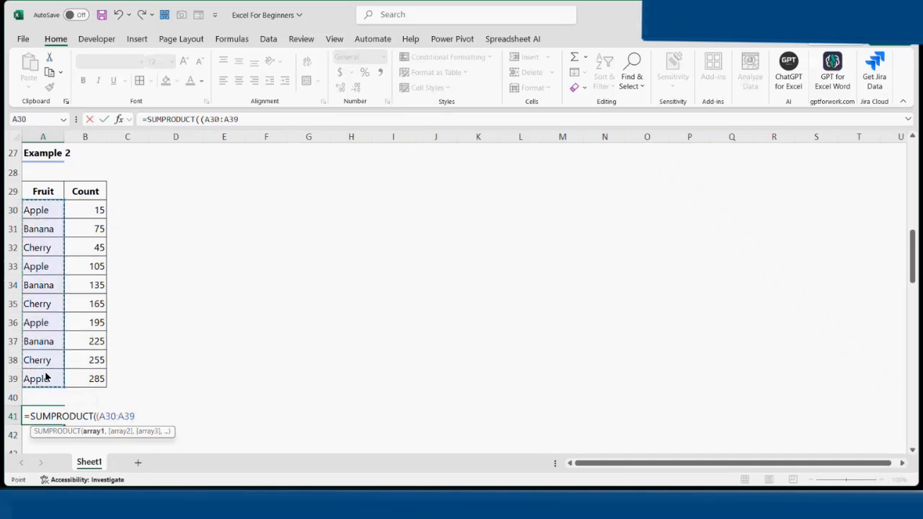
text(="A)
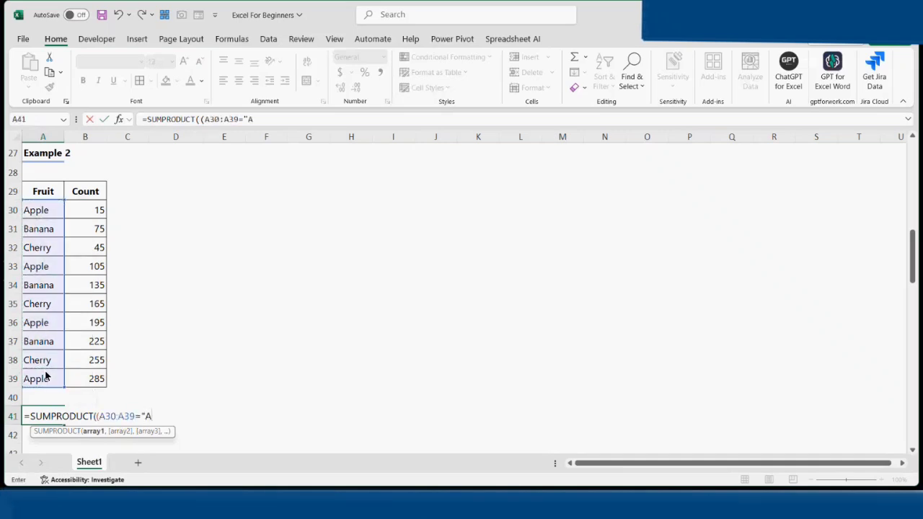
text(pple"),)
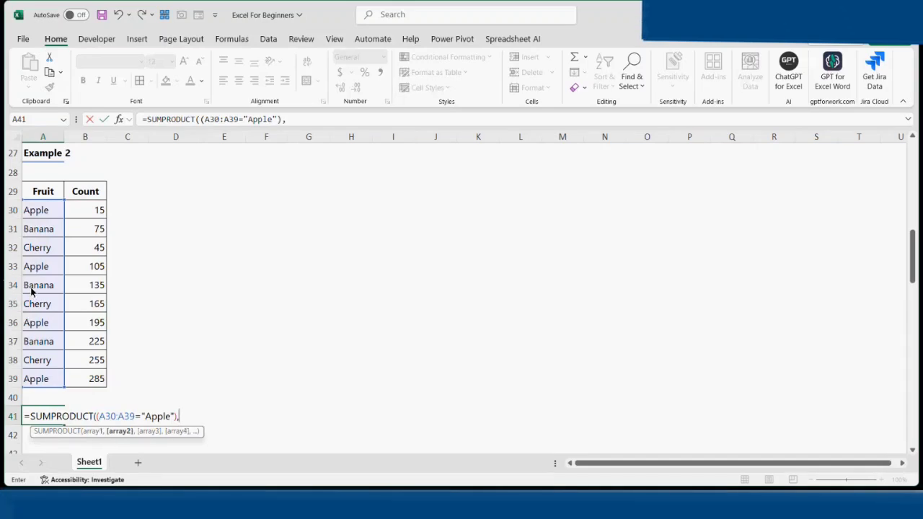
drag(91, 216, 85, 384)
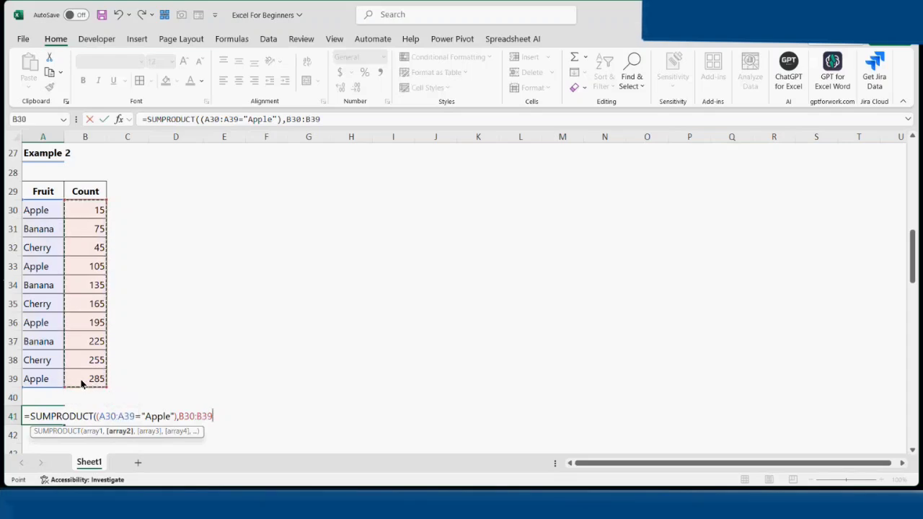
text())
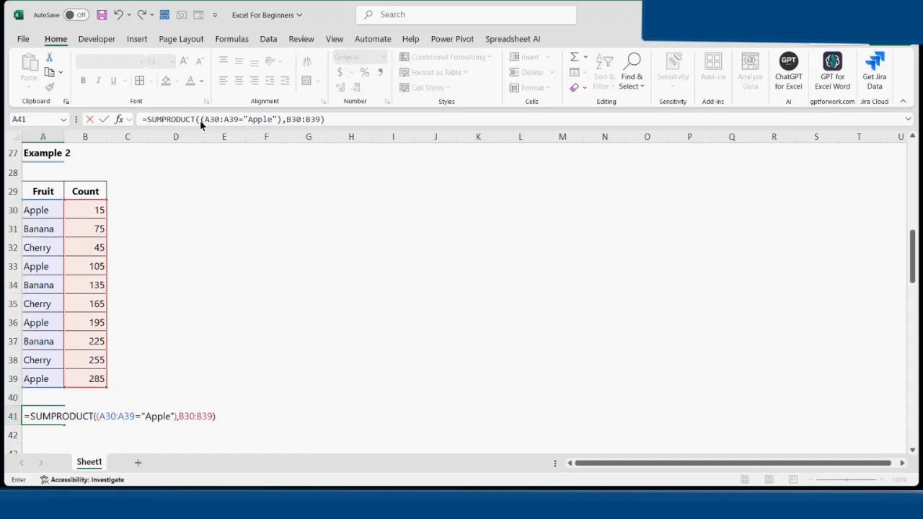
key(Return)
Inspect how the Apple comparison and the Count array evaluate in the function arguments of A41's SUMPRODUCT formula
key(Up)
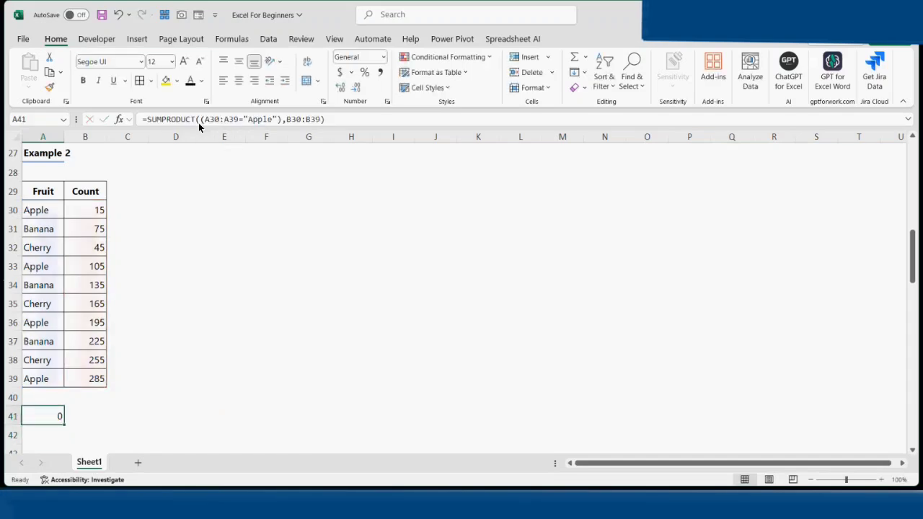
click(119, 119)
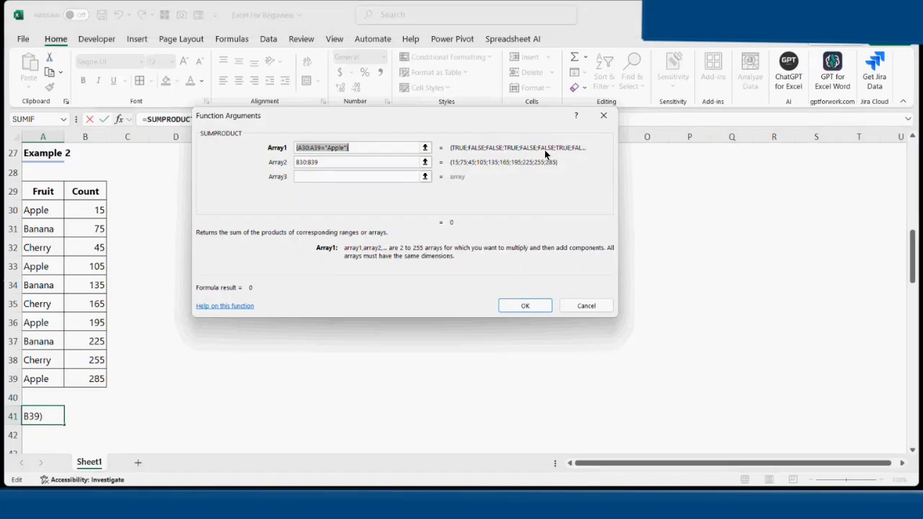
click(524, 306)
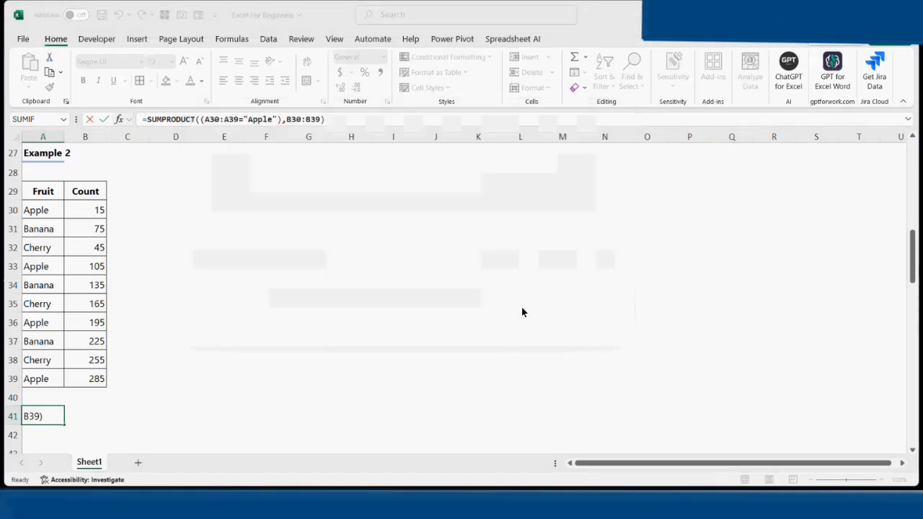
Add a double negative before the Apple condition in A41's formula, giving =SUMPRODUCT(--(A30:A39="Apple"),B30:B39)
click(199, 120)
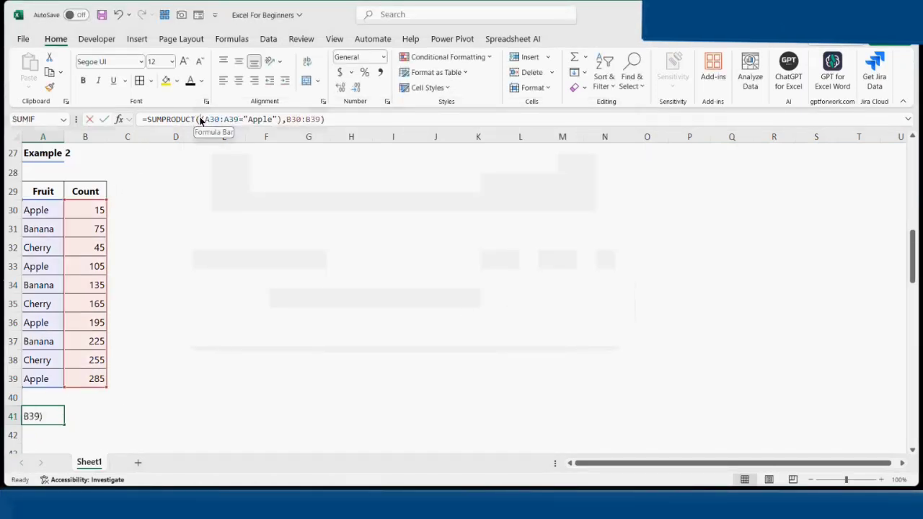
text(--)
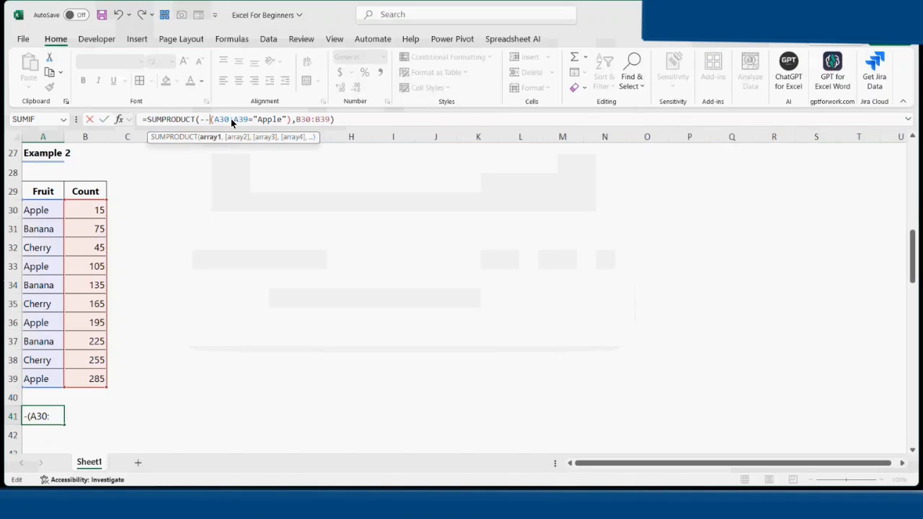
key(Return)
Review the function arguments of A41's formula to see how the double negative converts the Apple condition array
click(43, 418)
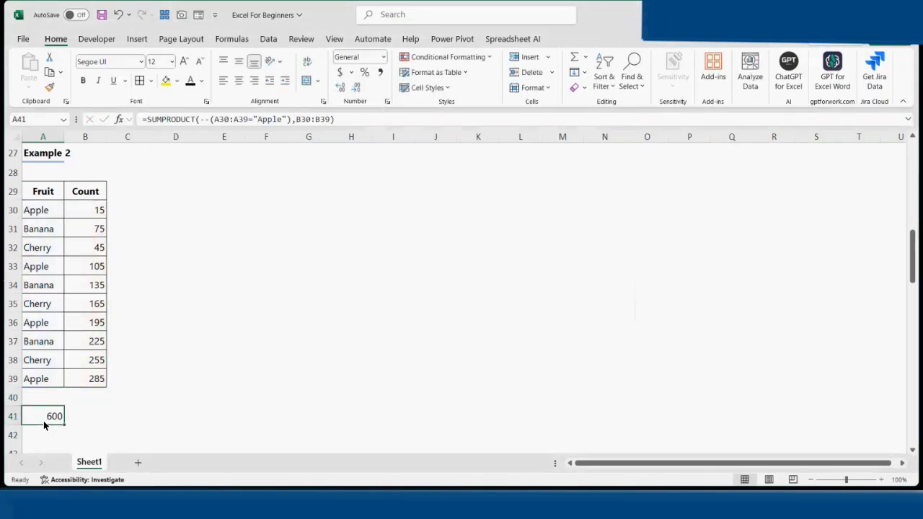
click(116, 118)
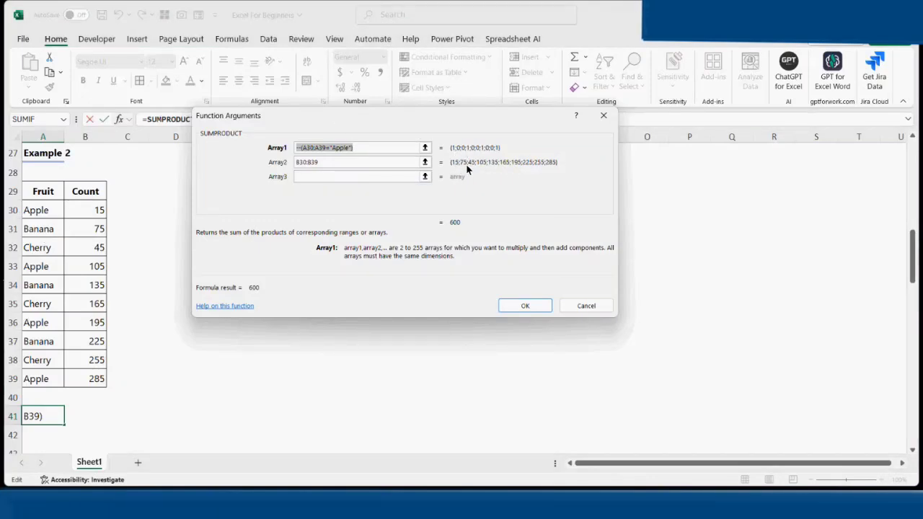
click(519, 307)
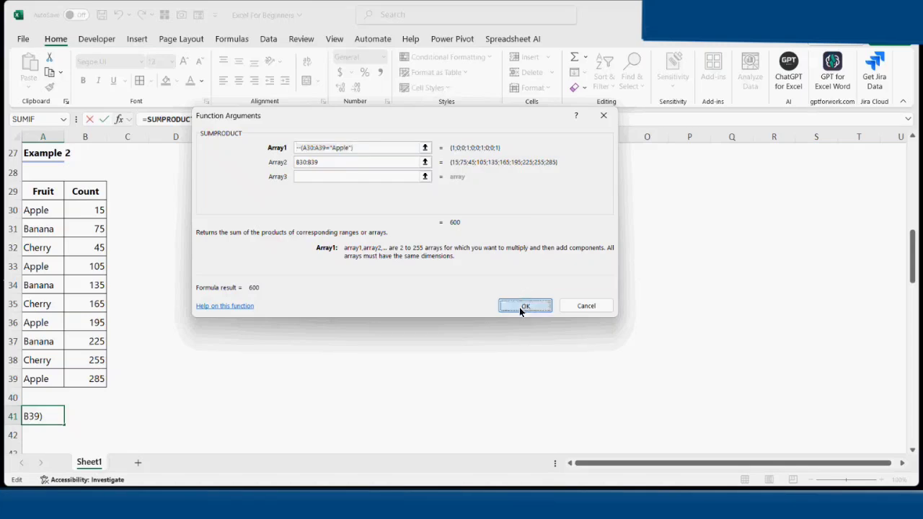
Fill the Apple cells A30, A33, A36 and A39 in the Fruit column with yellow
click(40, 214)
click(165, 82)
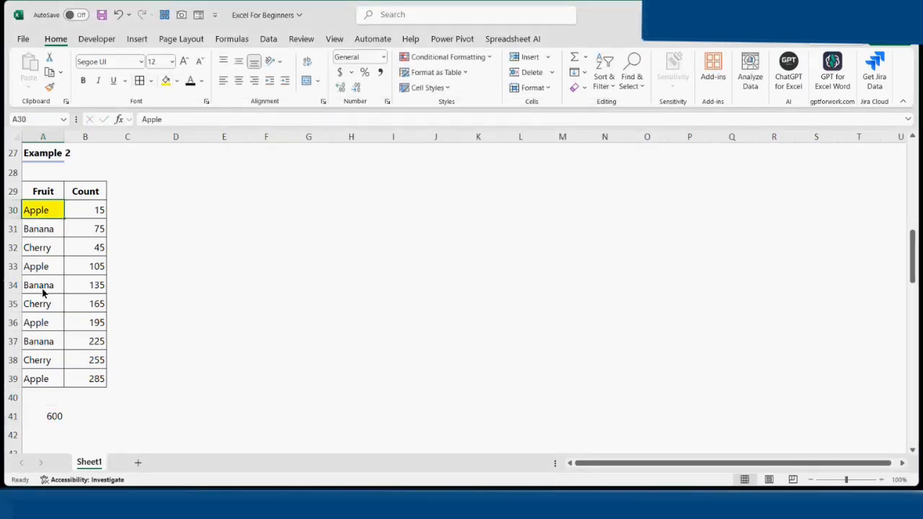
click(43, 274)
click(166, 82)
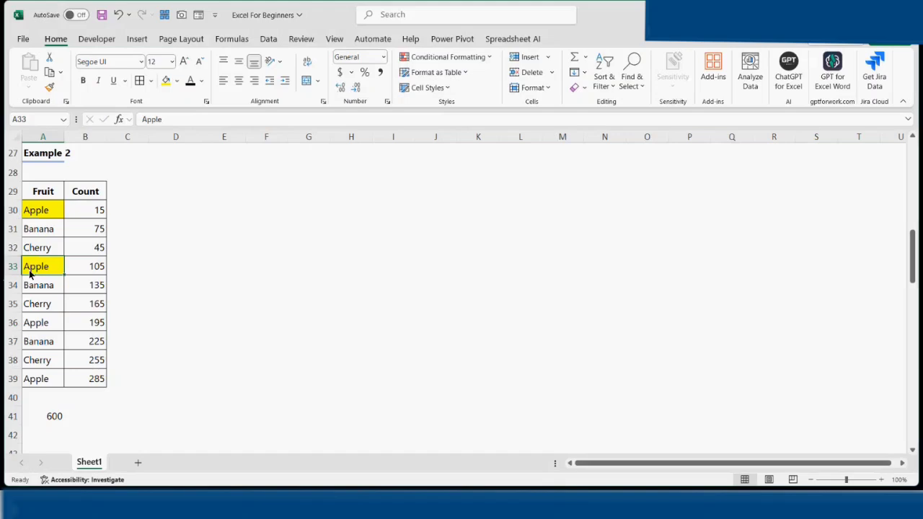
click(55, 324)
ctrl+click(50, 378)
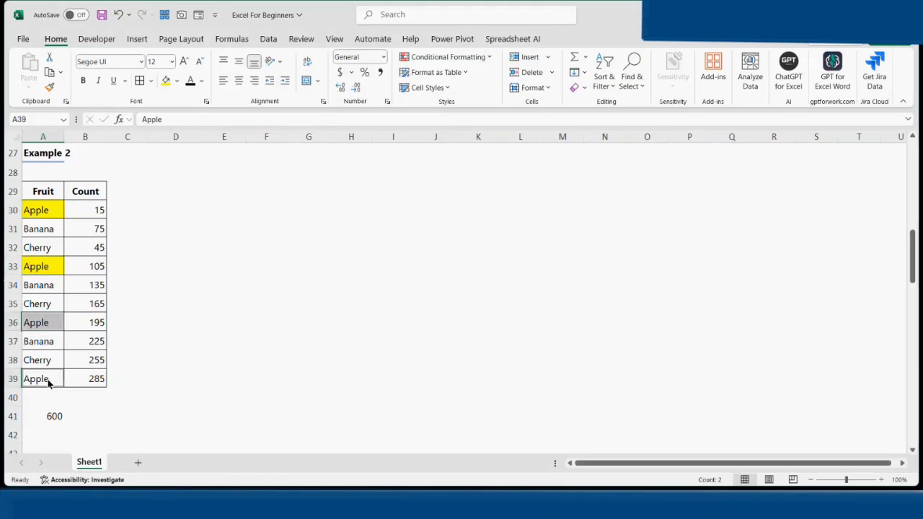
click(165, 81)
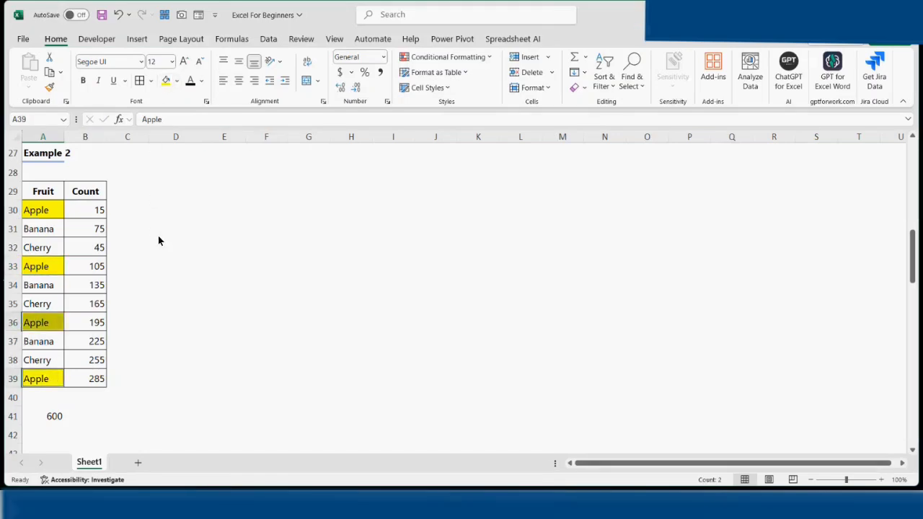
Enter the Apple match flags 1, 0, 0, 1, 0, 0, 1, 0, 0, 1 down cells D30:D39 and reselect the formula cell A41
click(185, 209)
text(1)
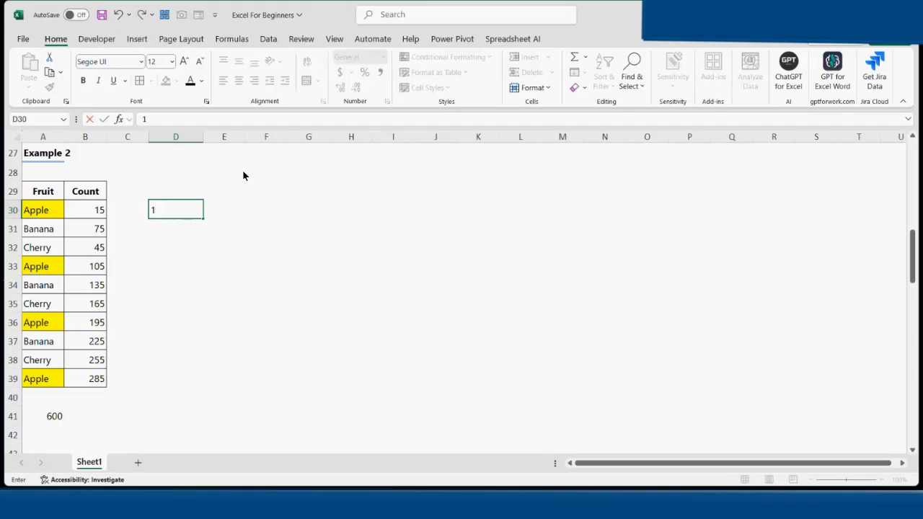
click(165, 231)
text(0)
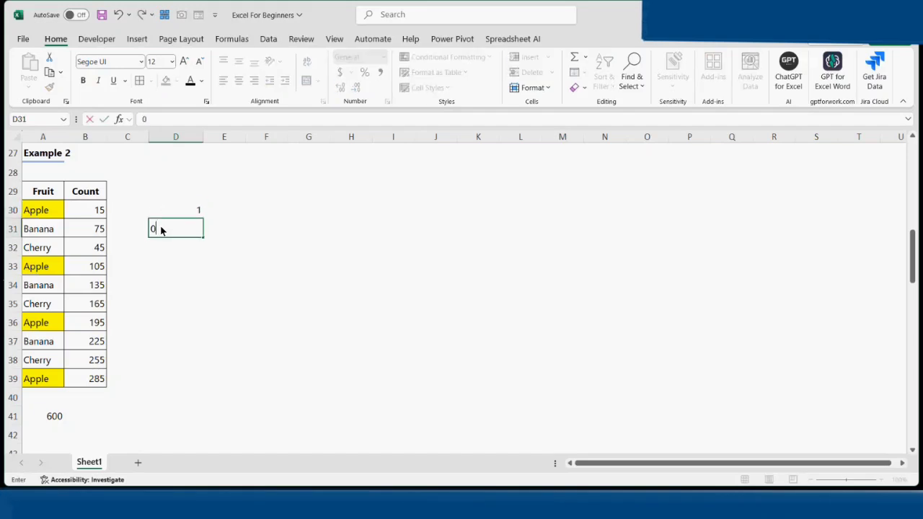
click(181, 247)
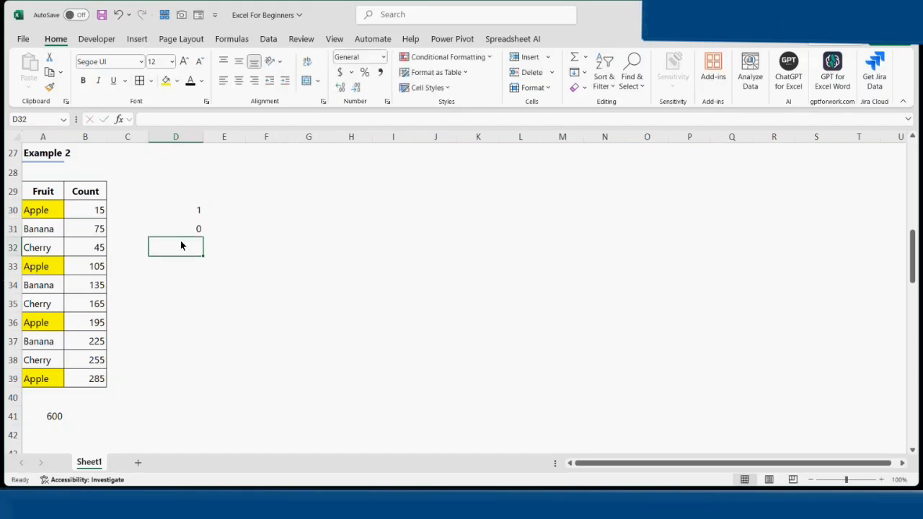
text(0)
click(181, 262)
text(1)
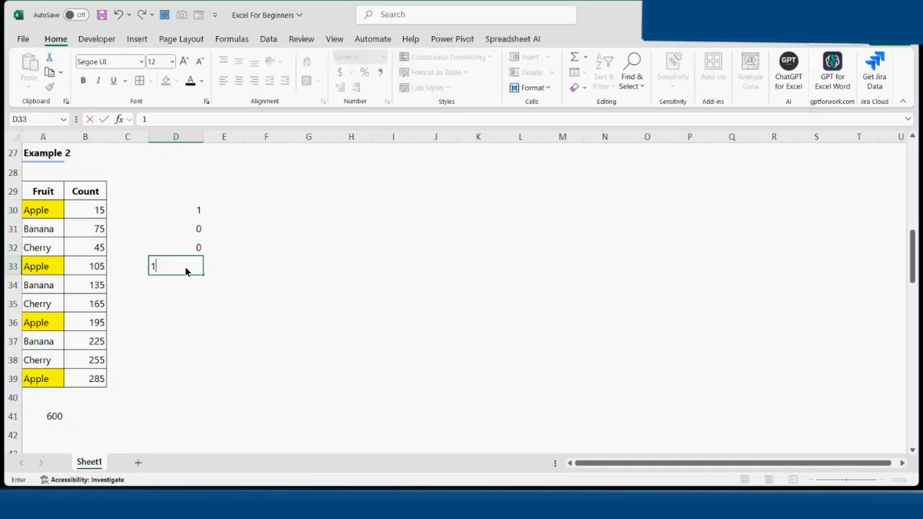
drag(181, 284, 180, 291)
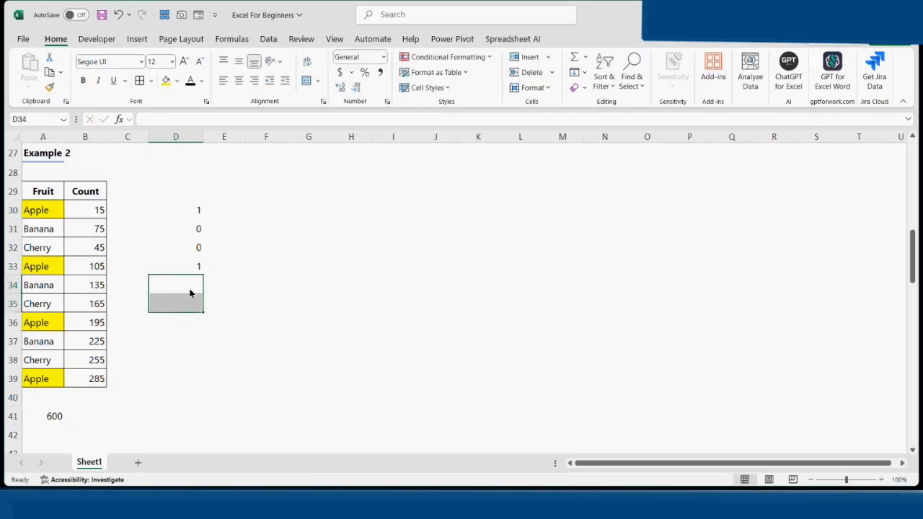
text(0)
key(Return)
text(0)
click(172, 322)
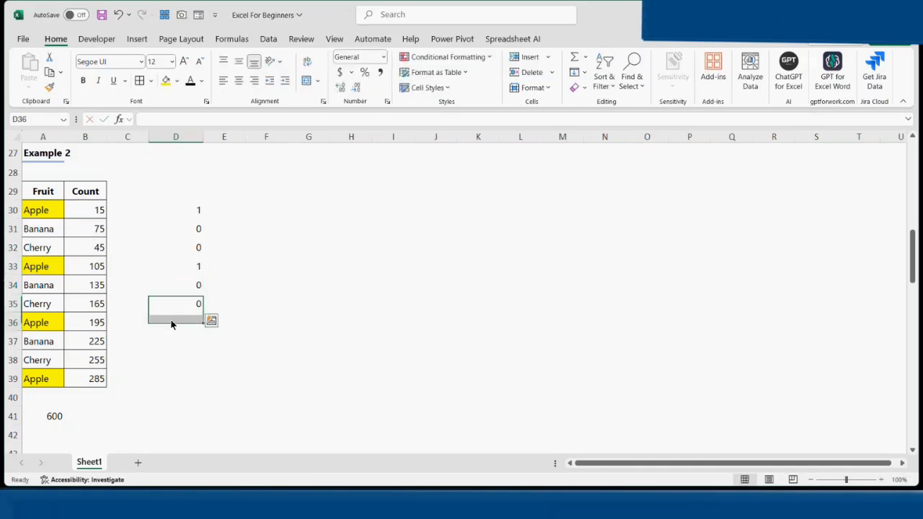
text(1)
key(Return)
text(0)
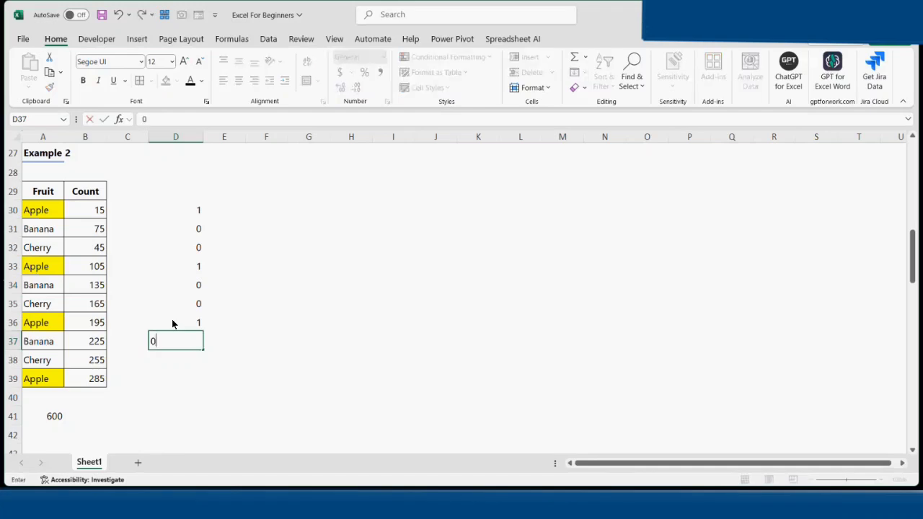
key(Return)
text(0)
key(Return)
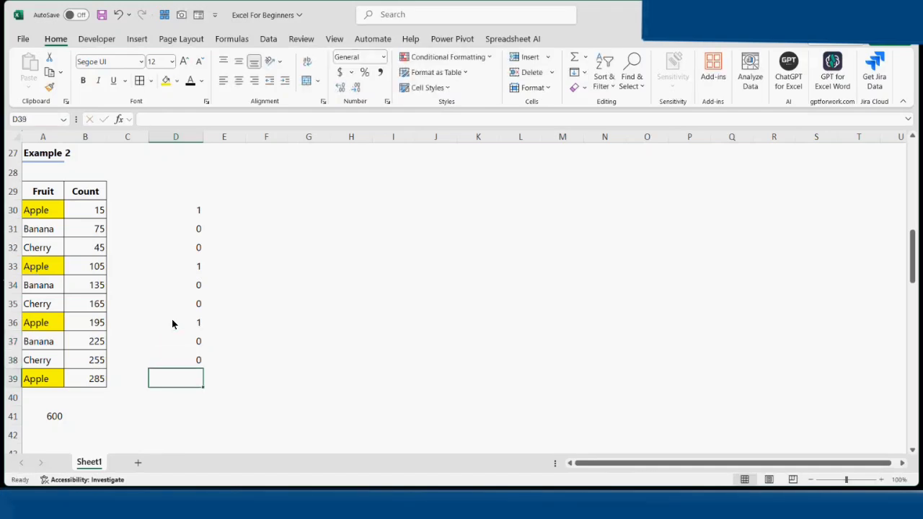
text(1)
key(Return)
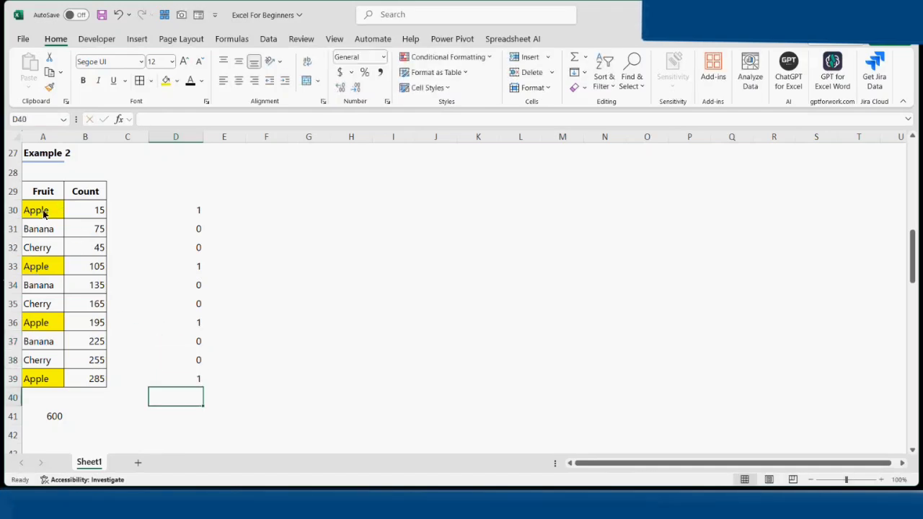
click(52, 416)
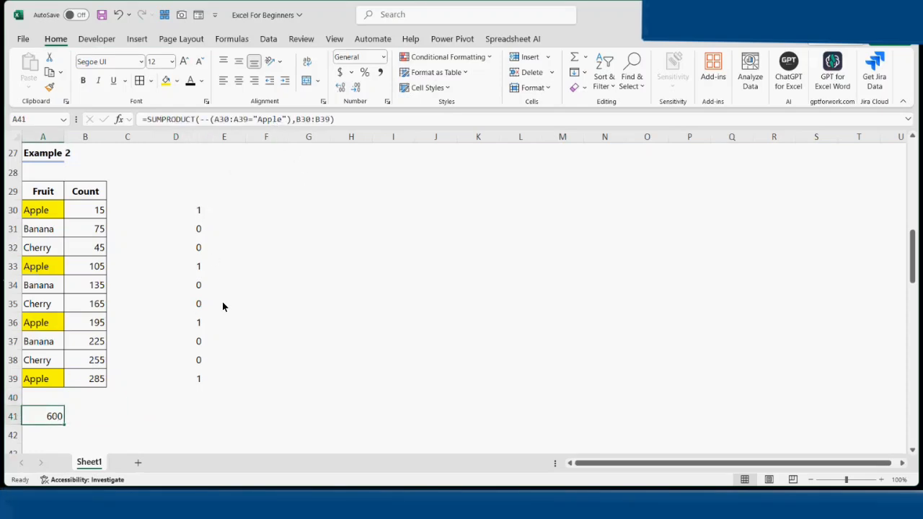
Multiply each Apple flag by its count with =D30*B30 in F30, and fill the formula down to F39
key(Down)
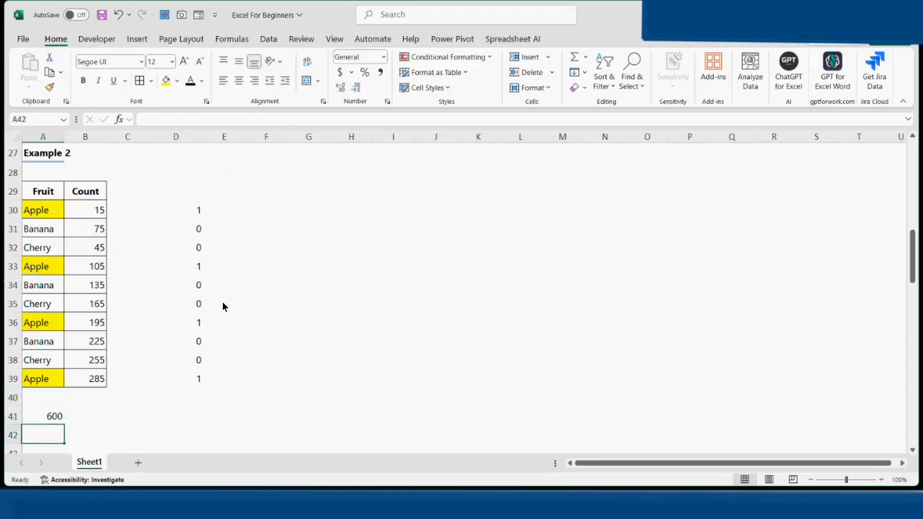
click(252, 214)
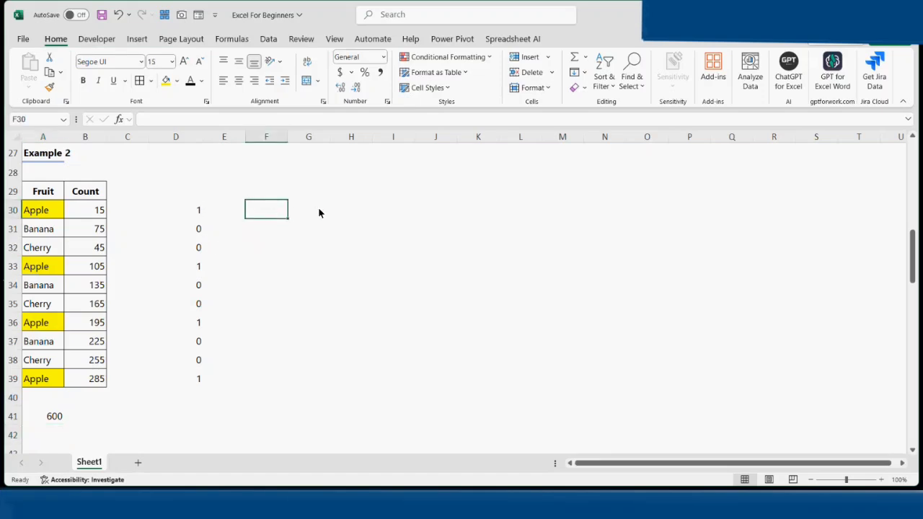
text(=)
click(194, 209)
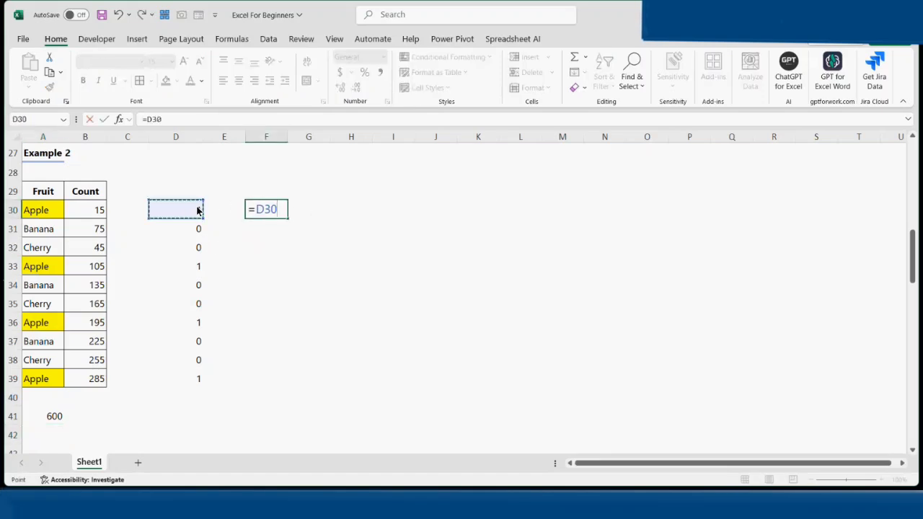
text(*)
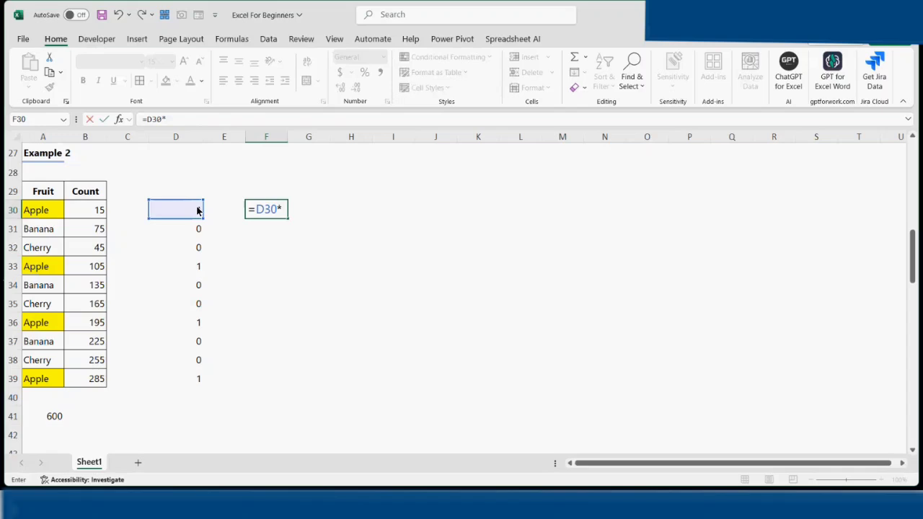
click(83, 212)
key(Return)
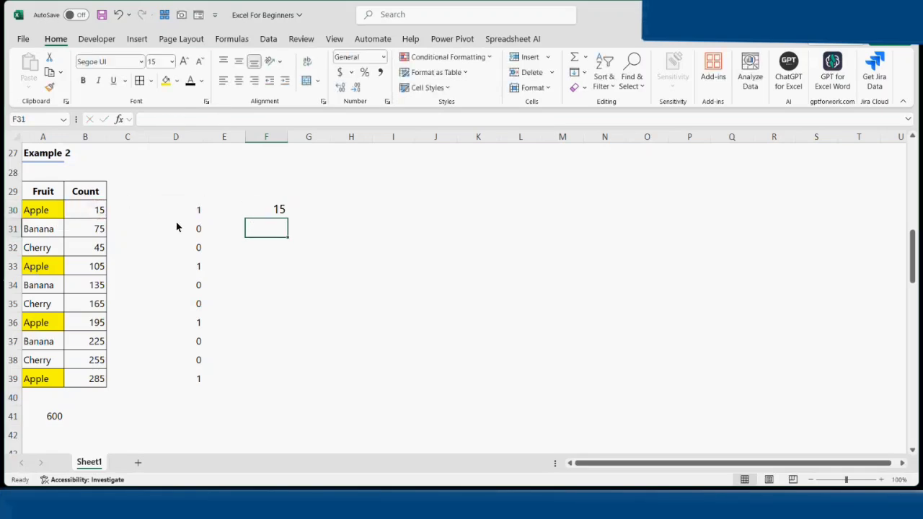
mouse_move(280, 209)
mouse_down()
mouse_move(269, 372)
mouse_move(286, 212)
mouse_up()
key(ctrl+d)
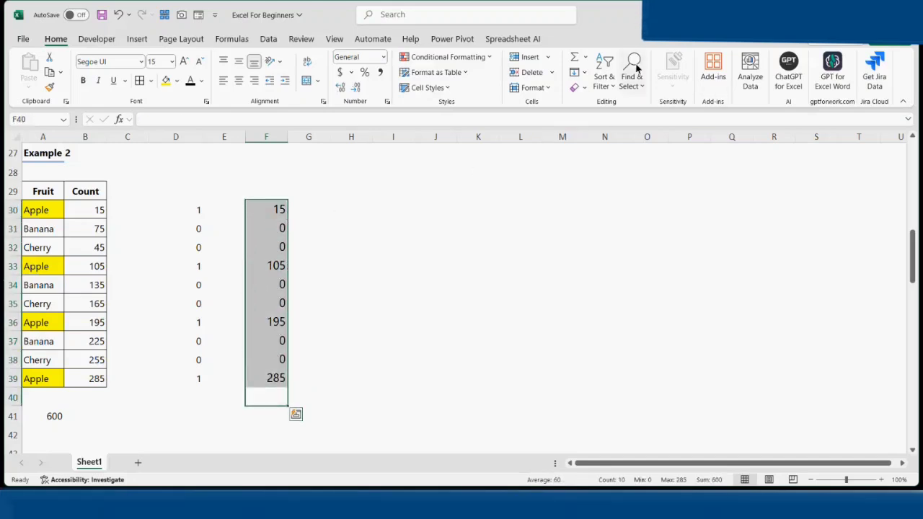
Total F30:F39 in F40 with AutoSum, and make both F40 and the SUMPRODUCT result in A41 bold
click(576, 59)
click(287, 397)
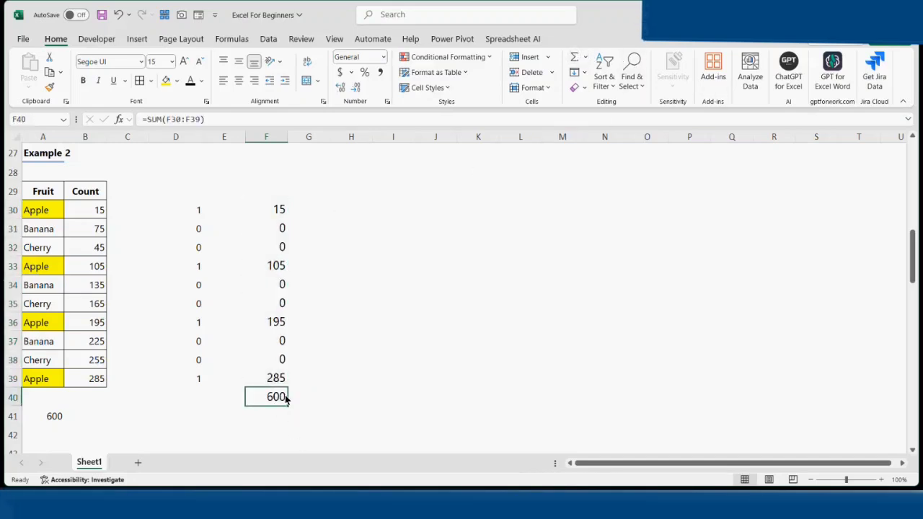
key(ctrl+b)
click(62, 416)
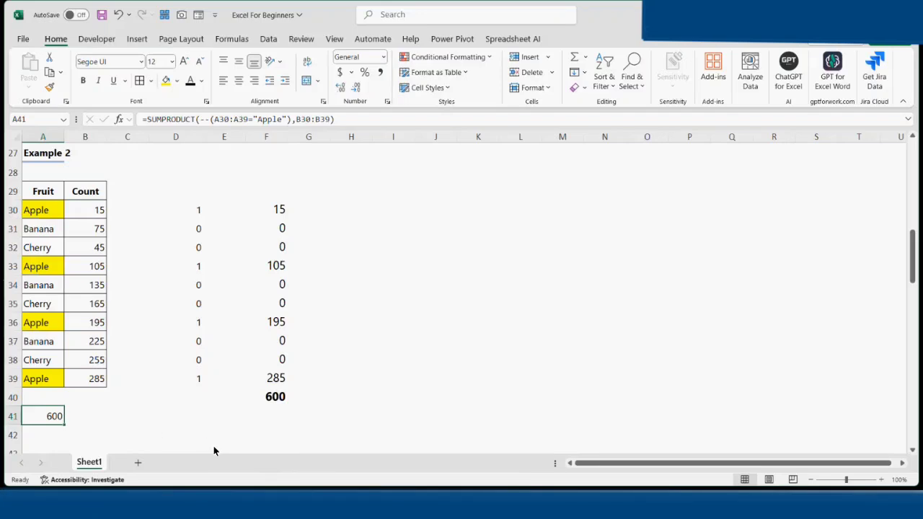
key(ctrl+b)
In Example 3, fill the Apple cells A57, A60, A63 and A66 with yellow
scroll(124, 355, down, 5)
scroll(124, 356, down, 4)
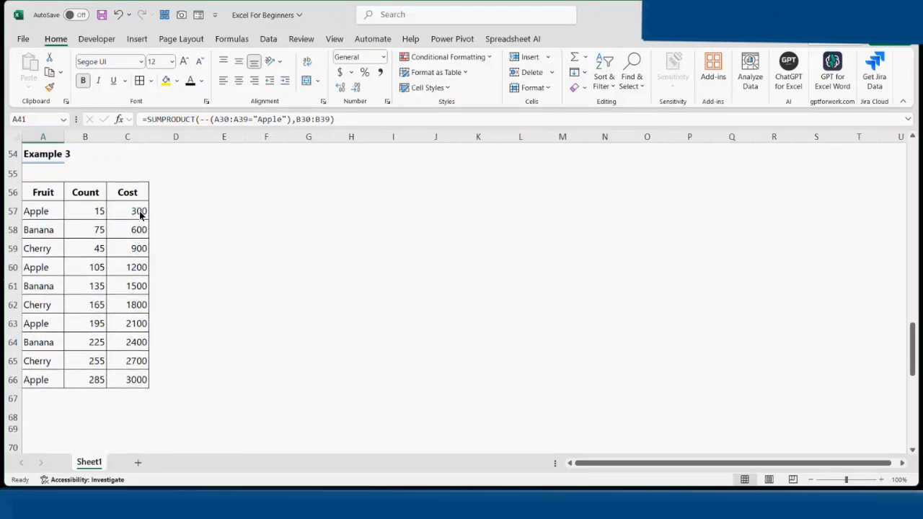
click(52, 214)
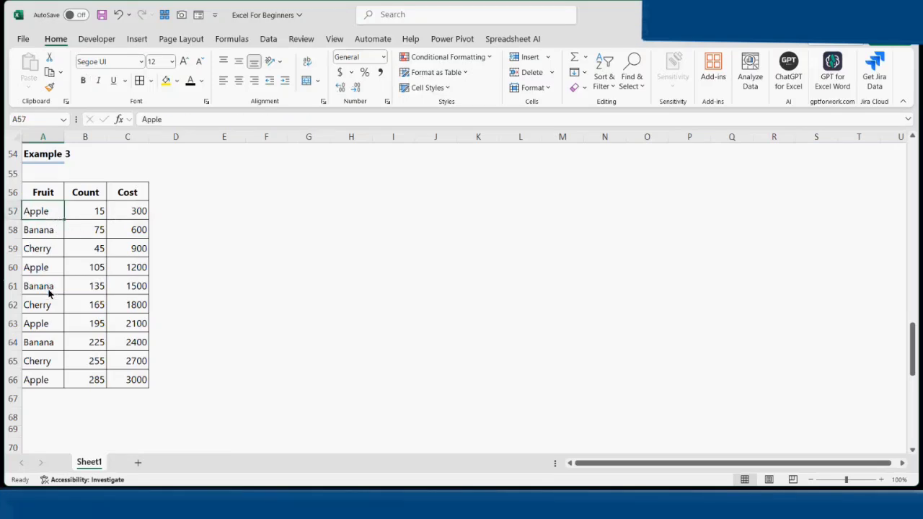
ctrl+click(45, 268)
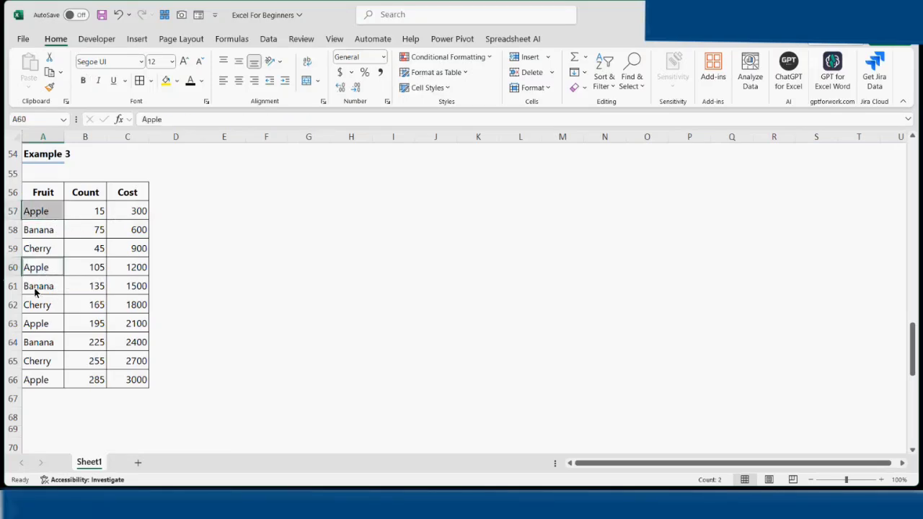
ctrl+click(44, 328)
ctrl+click(49, 380)
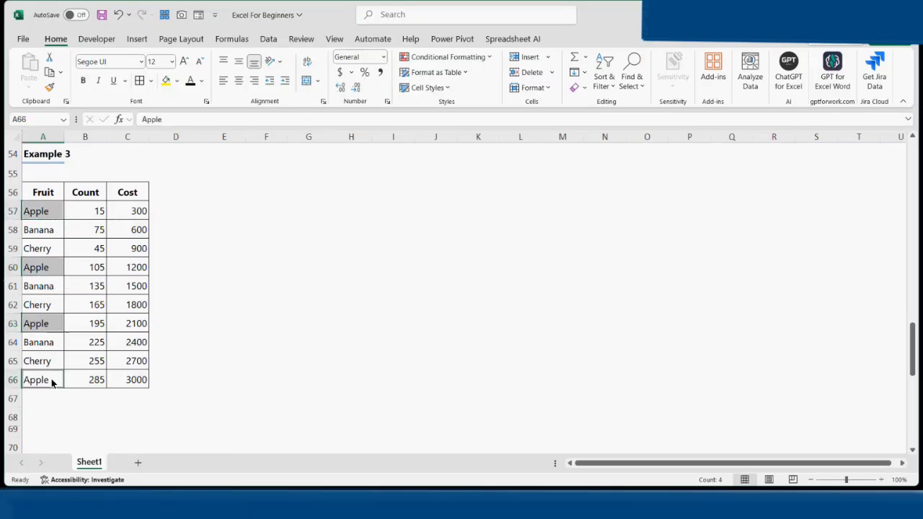
click(166, 81)
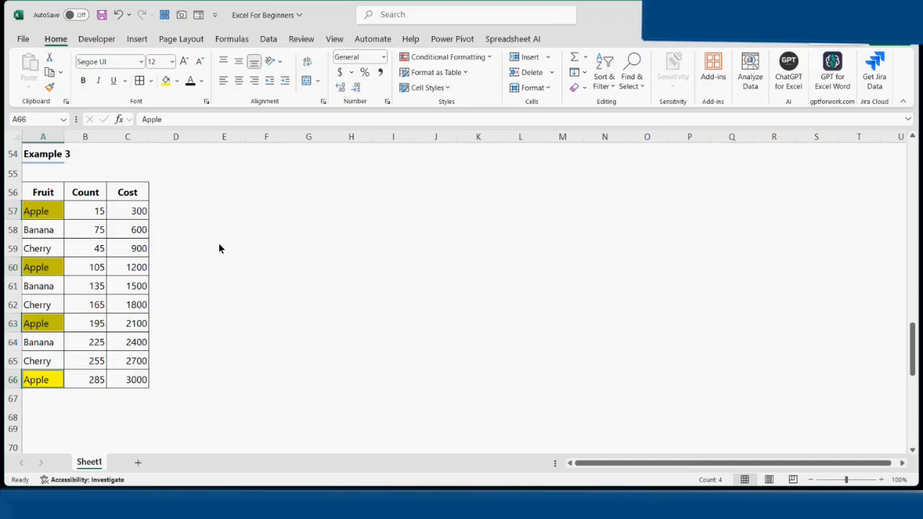
Fill the Apple counts not above 120, cells B57 and B60, with red
click(95, 211)
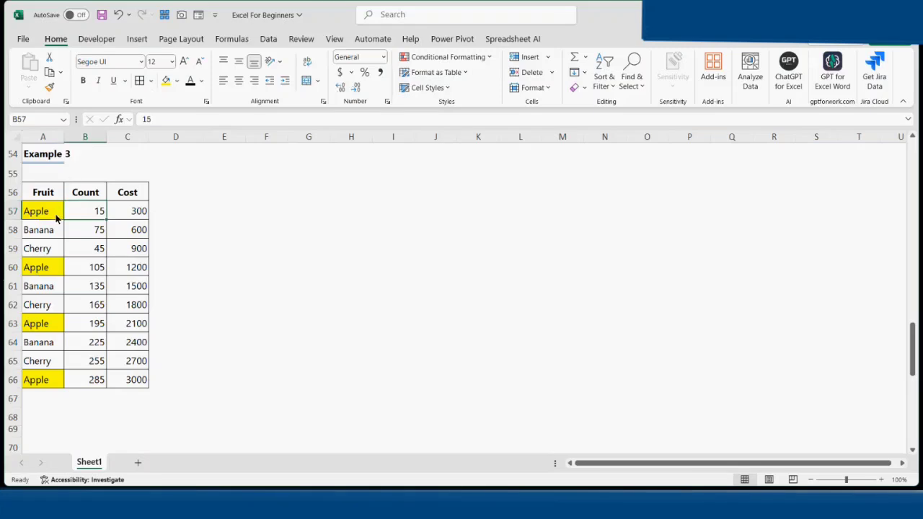
click(55, 215)
click(82, 209)
click(177, 84)
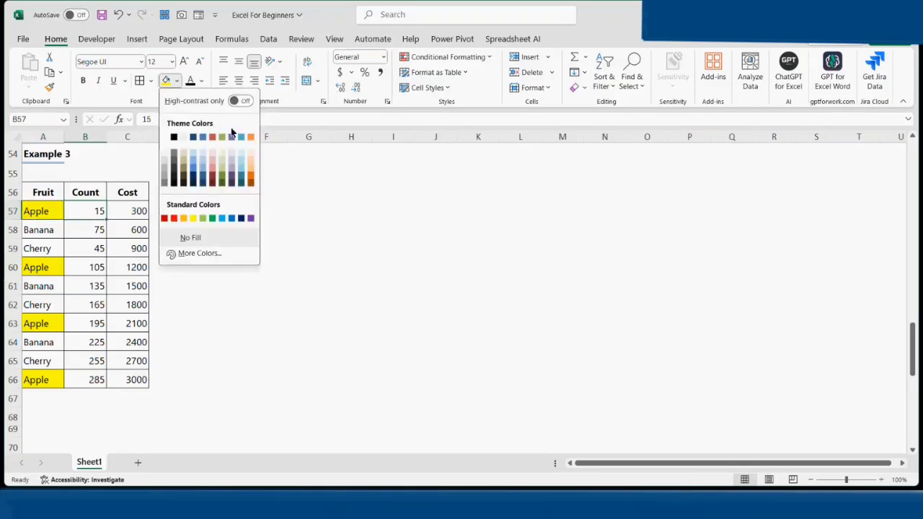
click(174, 218)
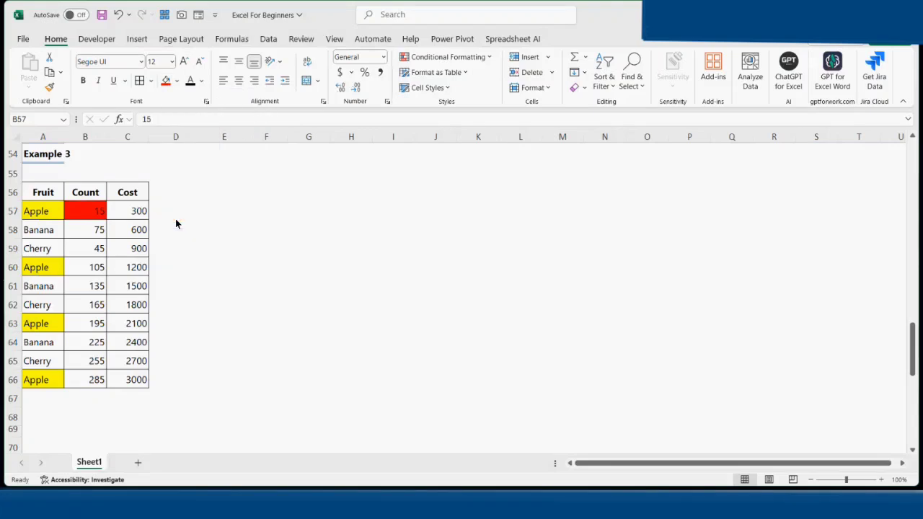
click(93, 271)
click(165, 81)
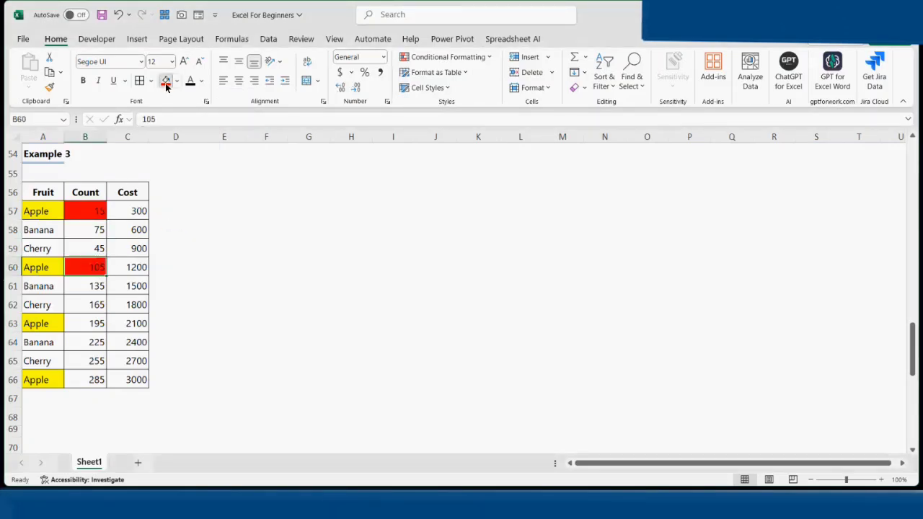
Fill the Apple counts above 120, cells B63 and B66, with yellow
click(97, 324)
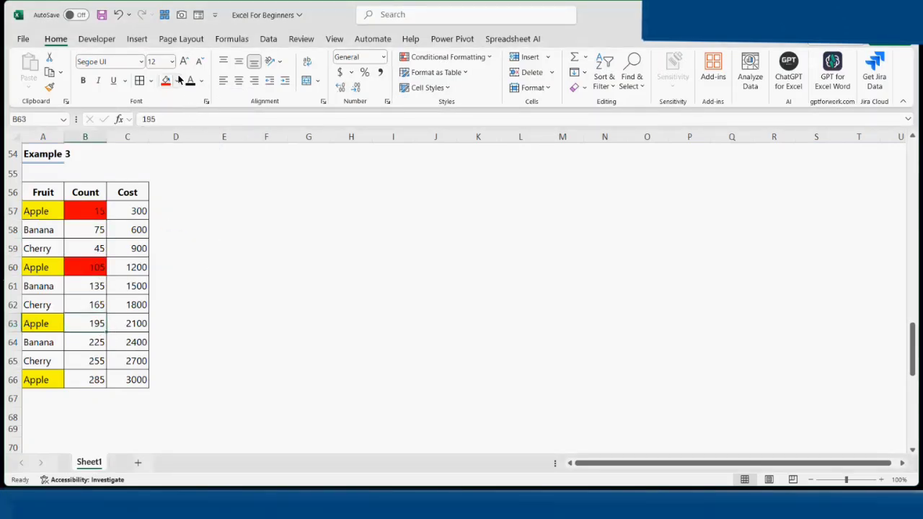
click(177, 81)
click(195, 219)
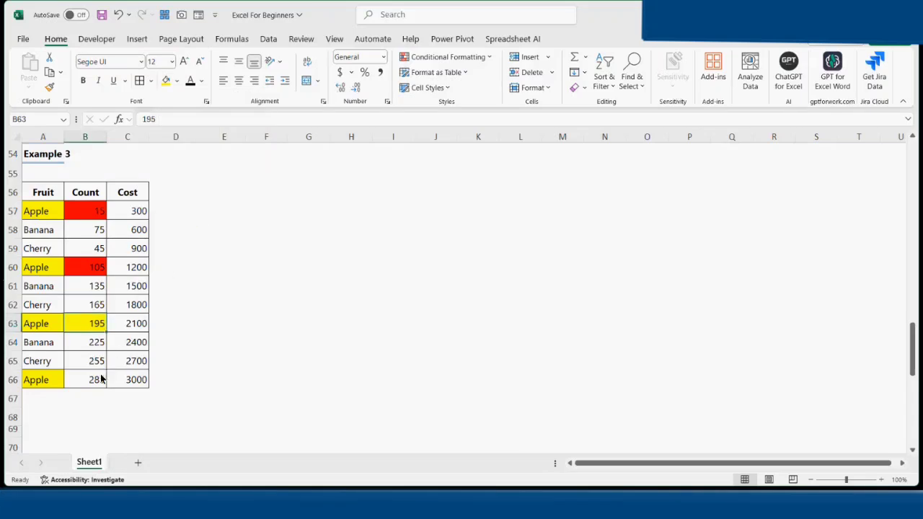
click(99, 376)
click(167, 81)
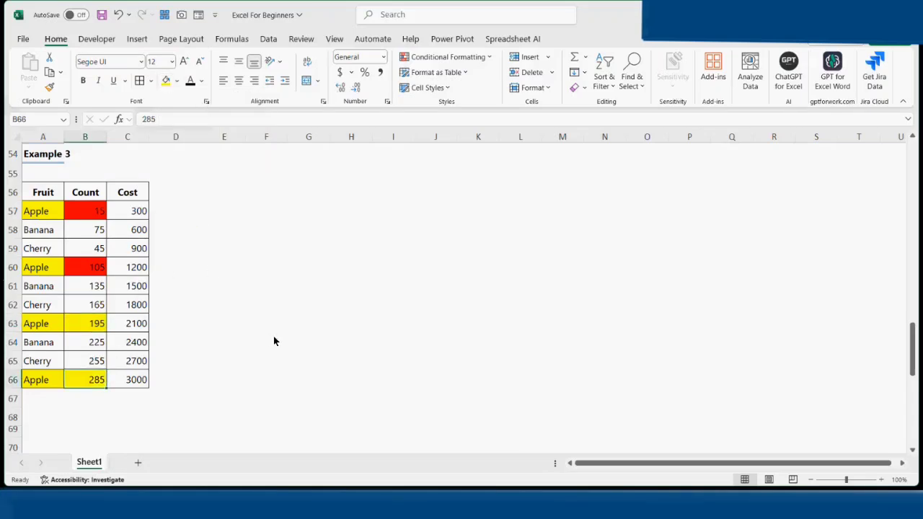
click(274, 342)
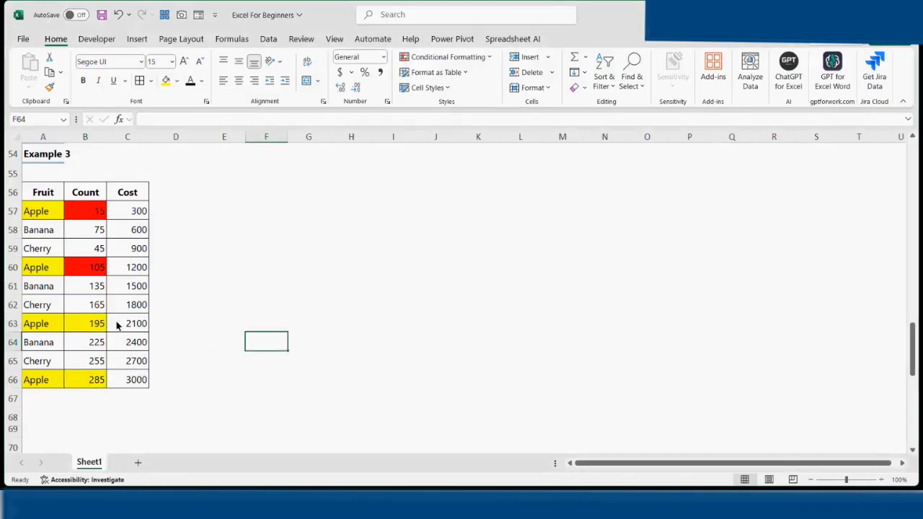
Start a SUMPRODUCT formula in A68 with --(A57:A66="Apple") as its first array
click(51, 421)
text(=sump)
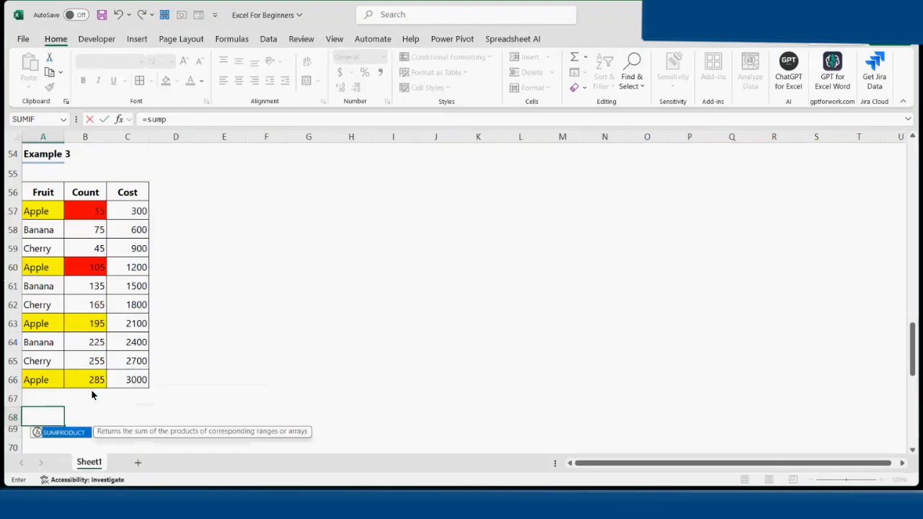
key(Tab)
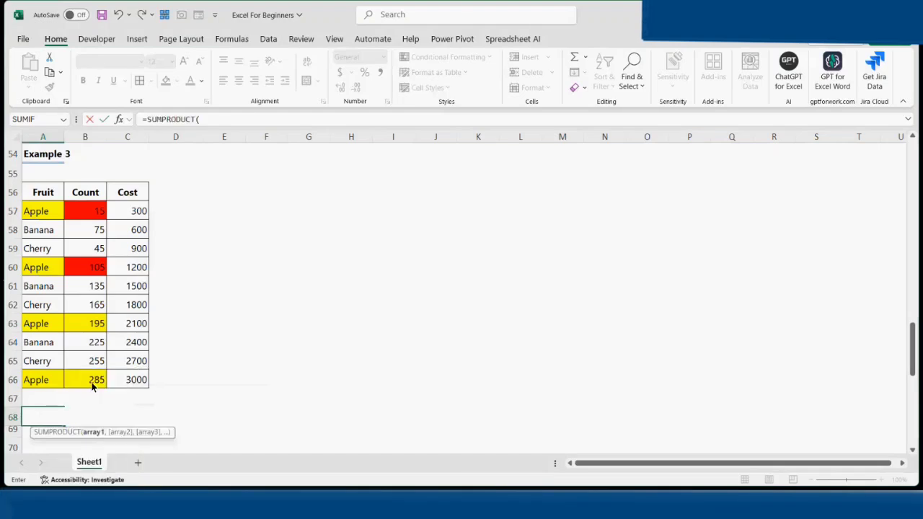
click(212, 120)
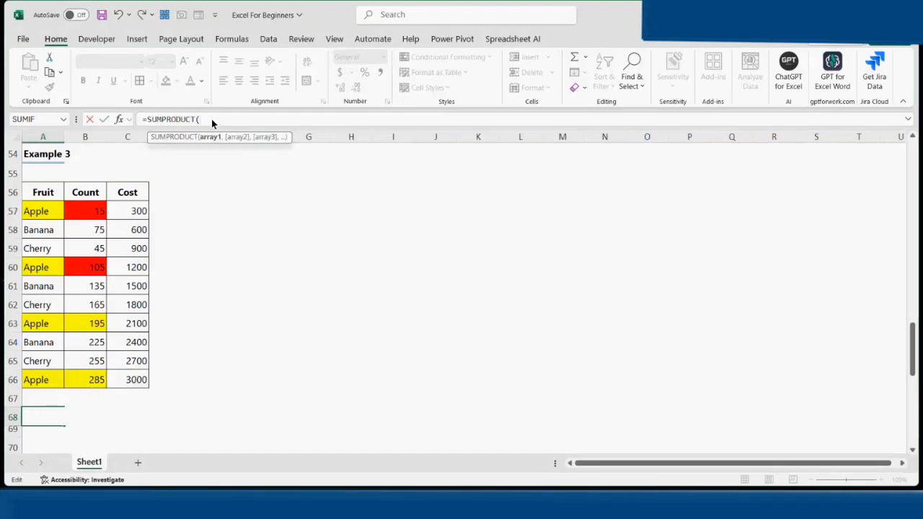
drag(50, 210, 36, 382)
text(=)
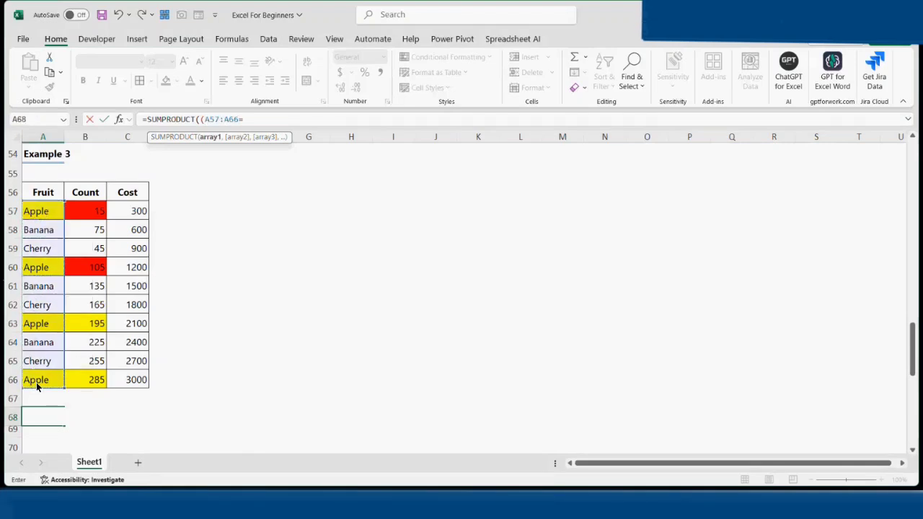
text("Apple"))
click(199, 119)
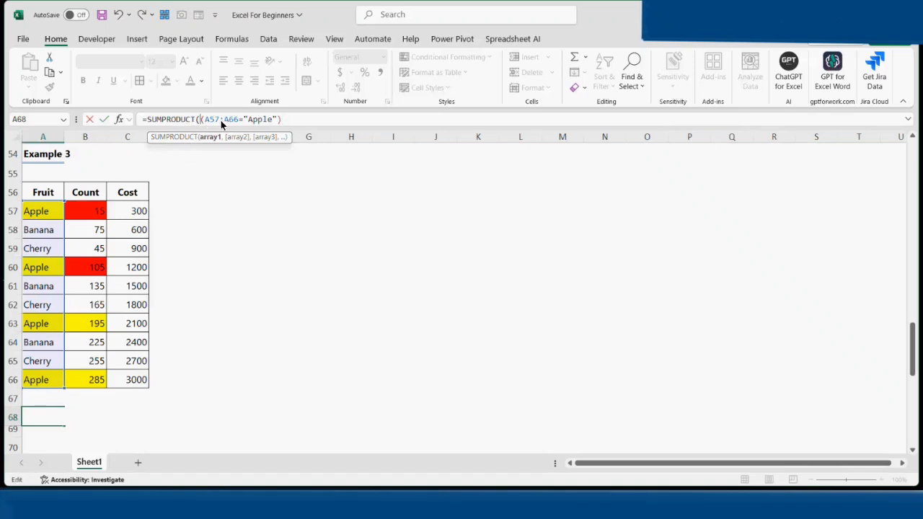
text(--)
Add the count condition --(B57:B66>120) as the second array of A68's formula
click(310, 119)
text(,()
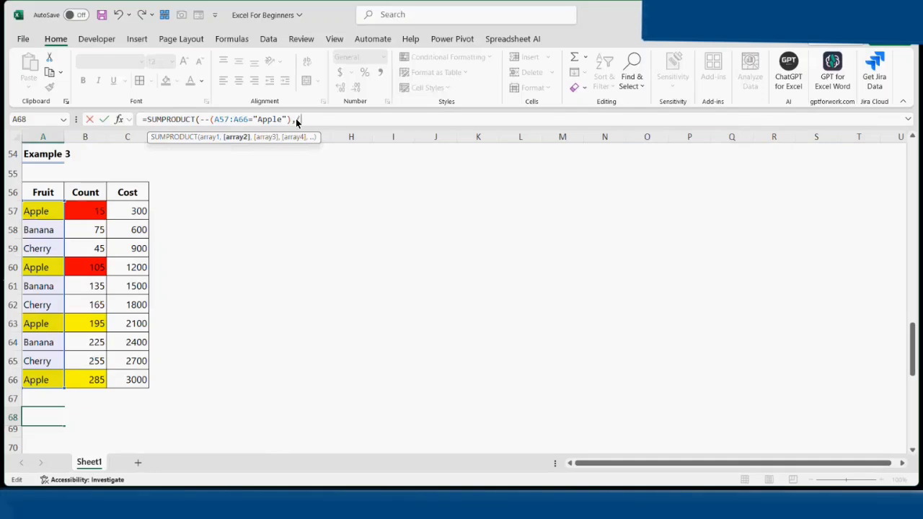
drag(100, 211, 86, 382)
text())
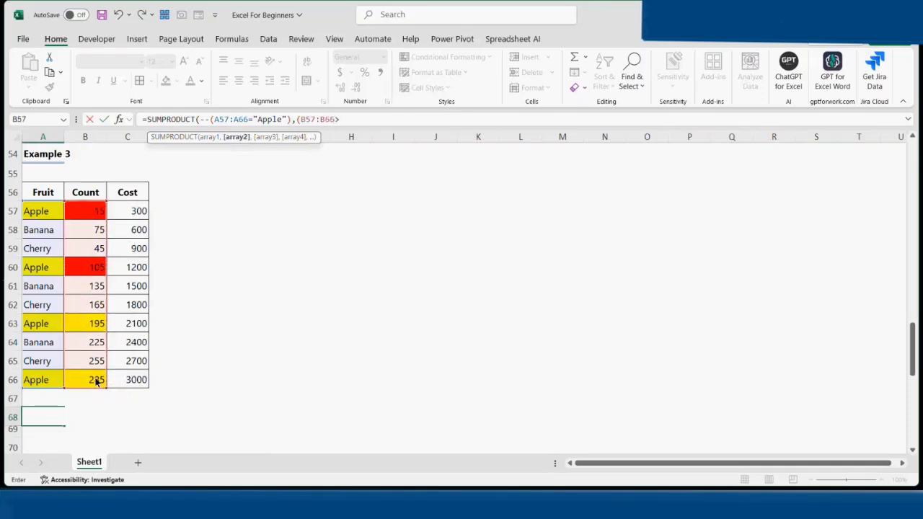
text(120))
click(295, 119)
text(--)
Add the Cost range C57:C66 as the third array and complete A68's SUMPRODUCT formula
text(,)
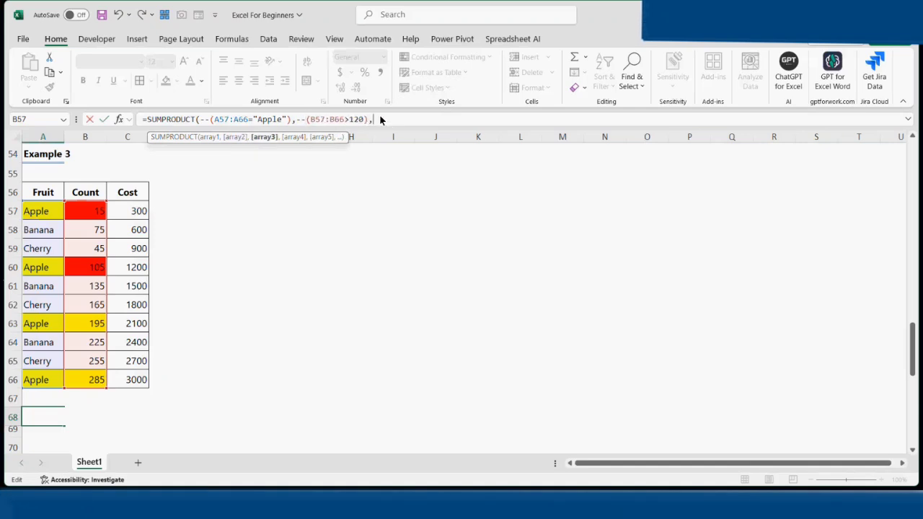
drag(135, 212, 137, 381)
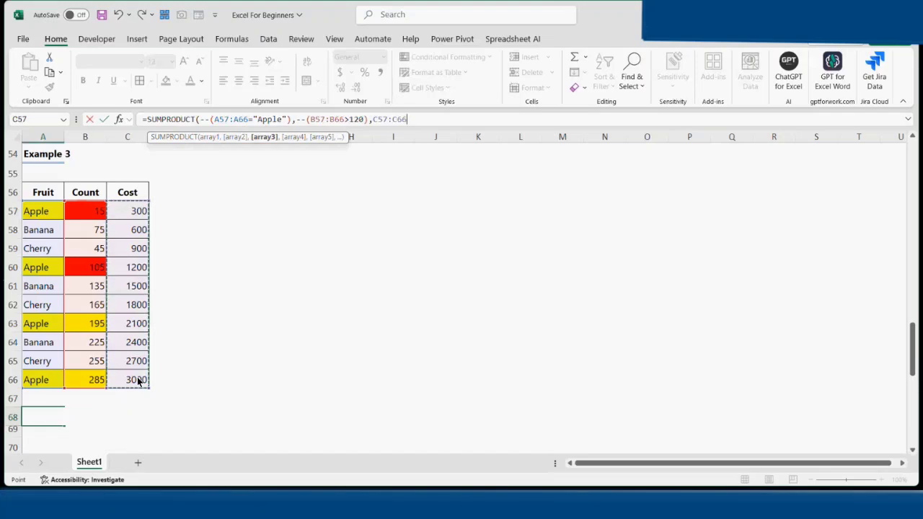
key(Return)
Enter the Apple match flag 1 in cells E57, E60, E63 and E66 together
click(224, 207)
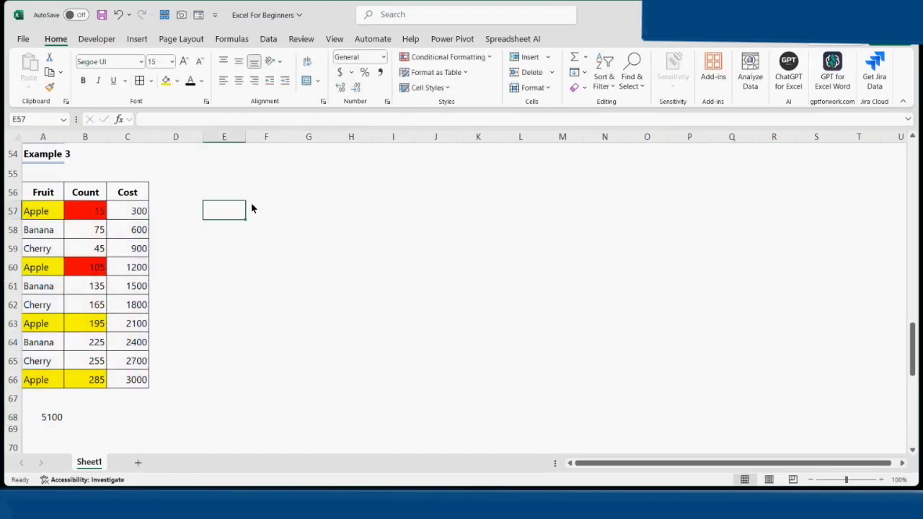
ctrl+click(231, 266)
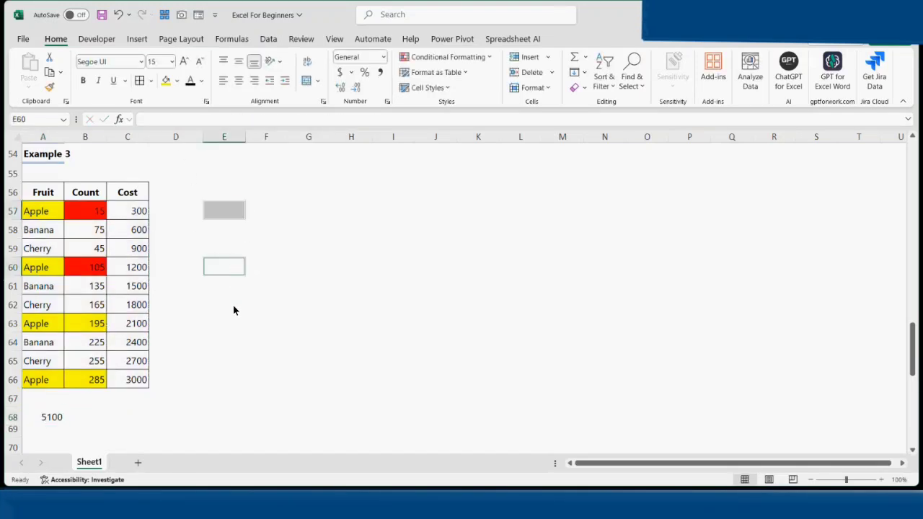
ctrl+click(233, 322)
ctrl+click(235, 379)
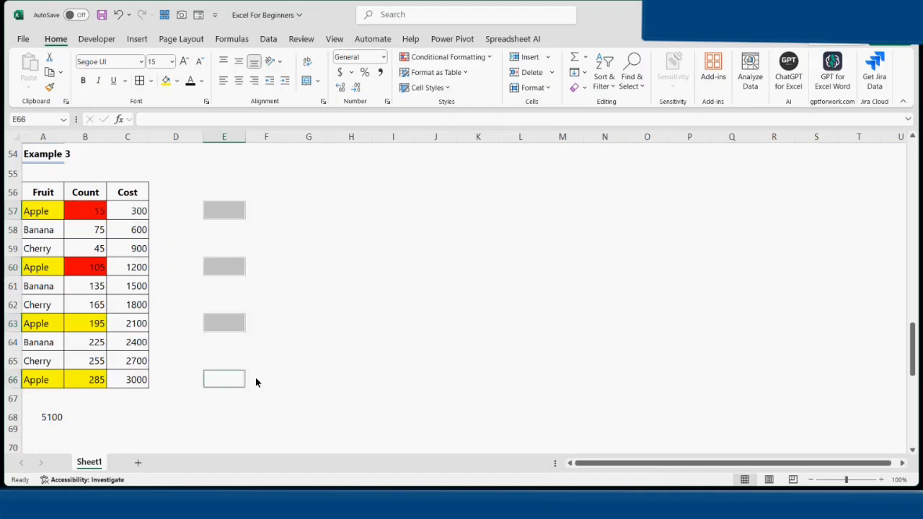
text(1)
key(ctrl+Return)
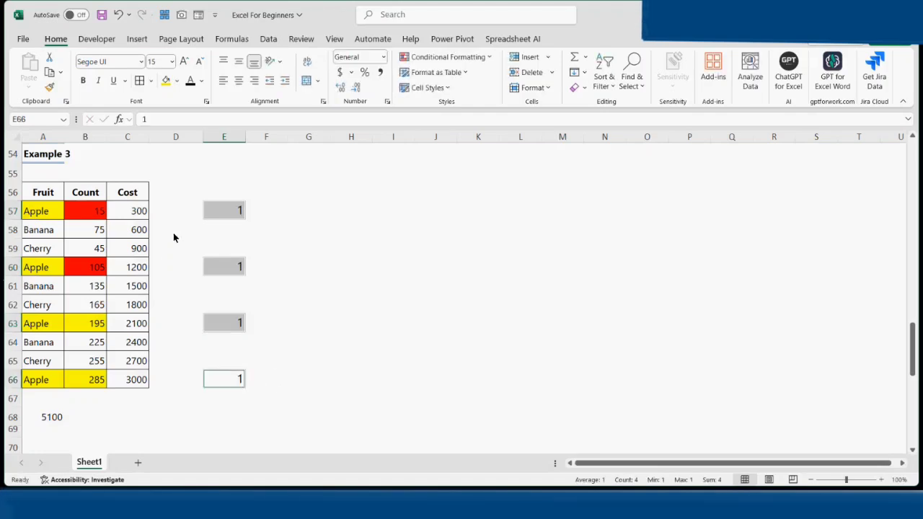
Enter the count-condition flag 0 in F57 and F60, beside the Apple rows with Count 15 and 105
click(275, 211)
text(0)
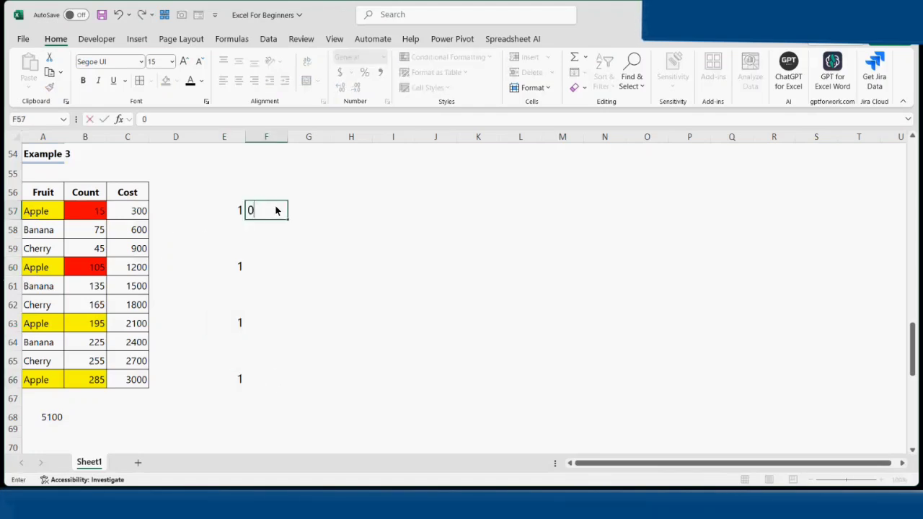
key(Return)
key(Return)
key(Return)
key(Return)
key(Up)
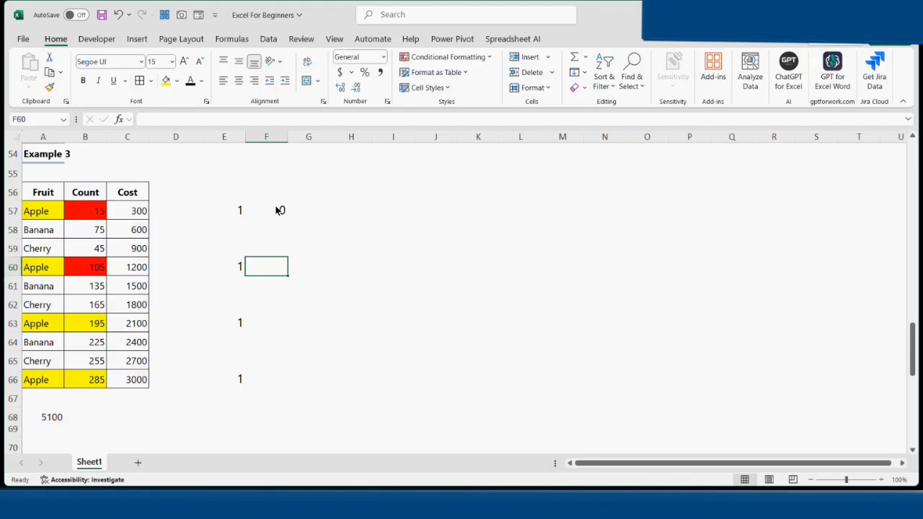
text(0)
key(Return)
key(Return)
key(Return)
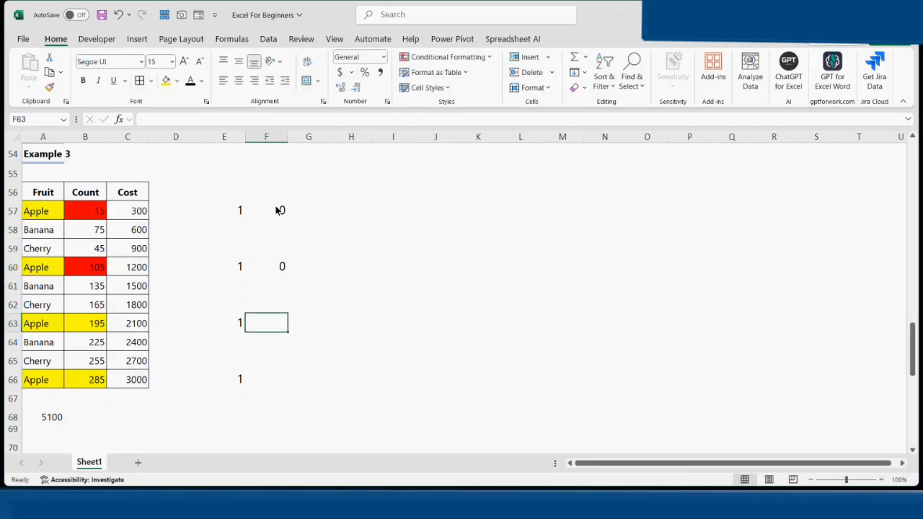
Enter the count-condition flag 1 in F63 and F66 for the Apple rows with Count 195 and 285
text(1)
key(Return)
key(Return)
key(Return)
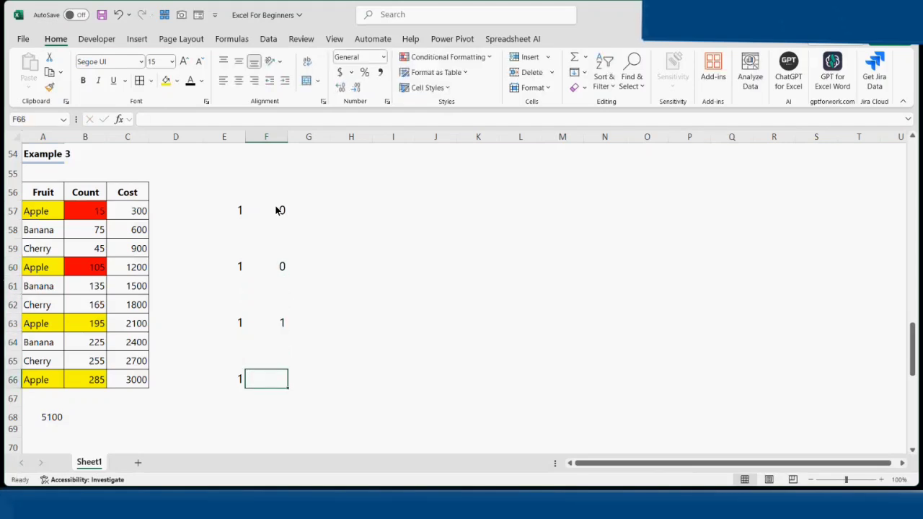
text(1)
key(Return)
Fill the flag cells E58:F59 beside the Banana and Cherry rows with 0 in one entry
drag(237, 229, 274, 248)
text(0)
key(ctrl+Return)
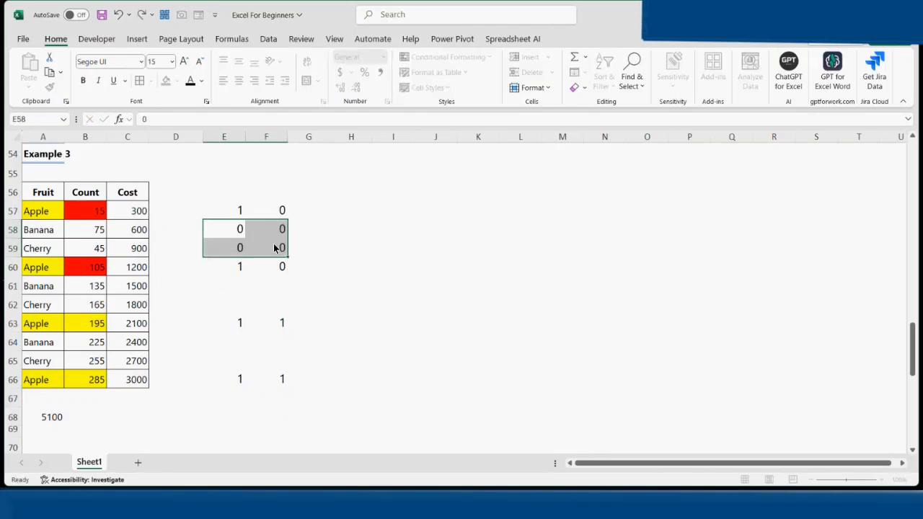
Copy the zero flags in E58:F59 to the remaining Banana and Cherry rows, E61:F62 and E64:F65
key(ctrl+c)
click(240, 285)
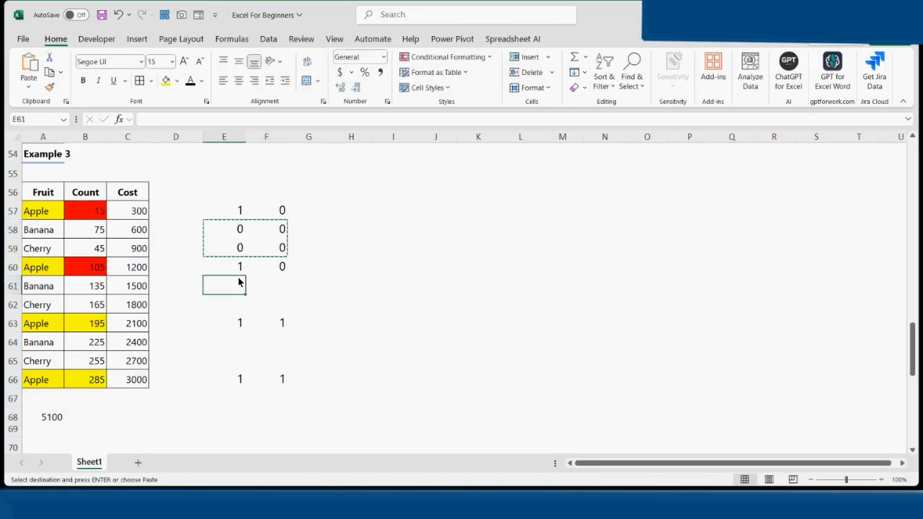
key(ctrl+v)
click(242, 342)
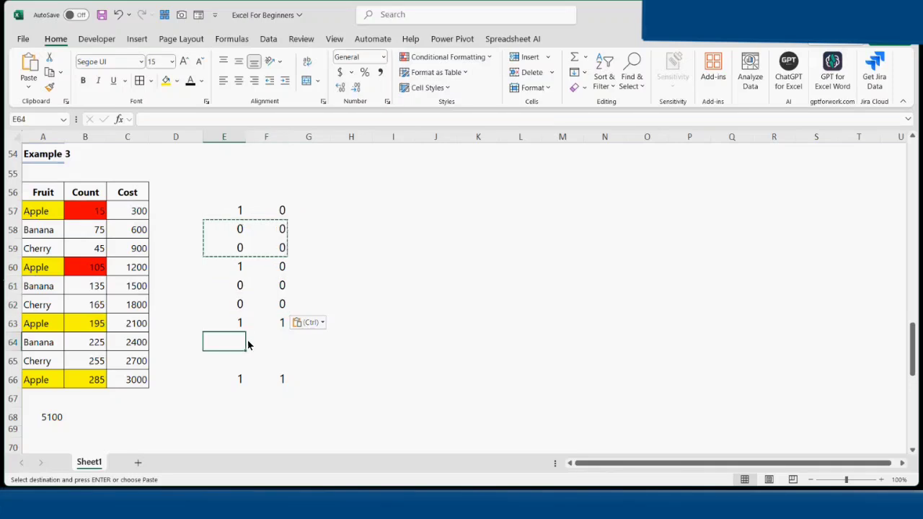
key(ctrl+v)
click(278, 406)
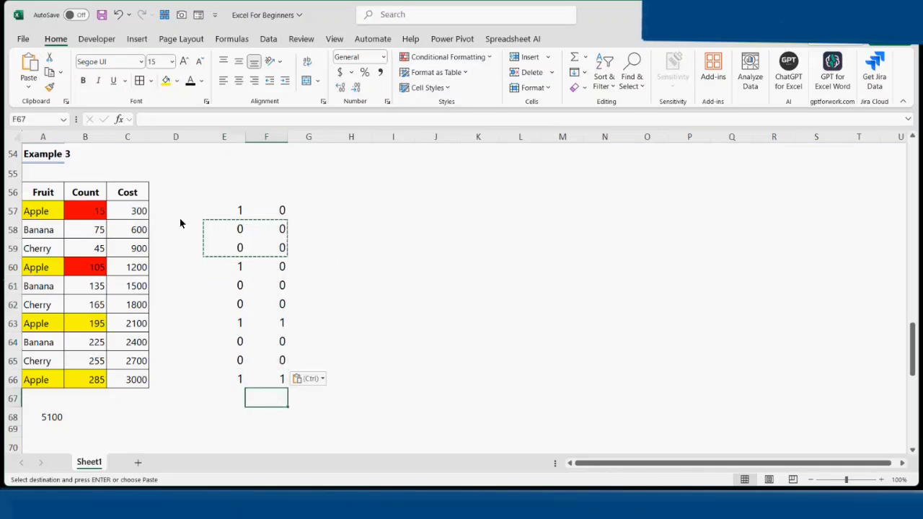
Copy the Cost values C57:C66 into G57:G66 beside the two flag columns
drag(140, 211, 136, 380)
key(ctrl+c)
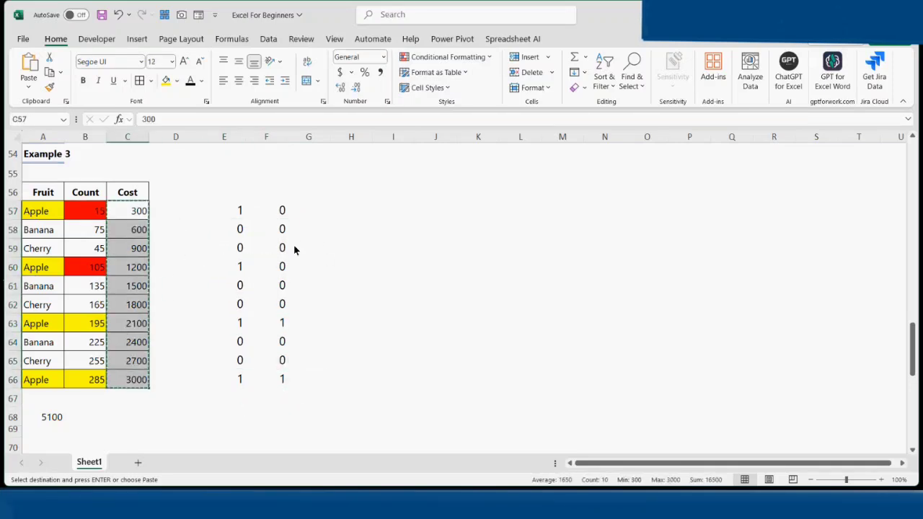
click(305, 210)
key(ctrl+v)
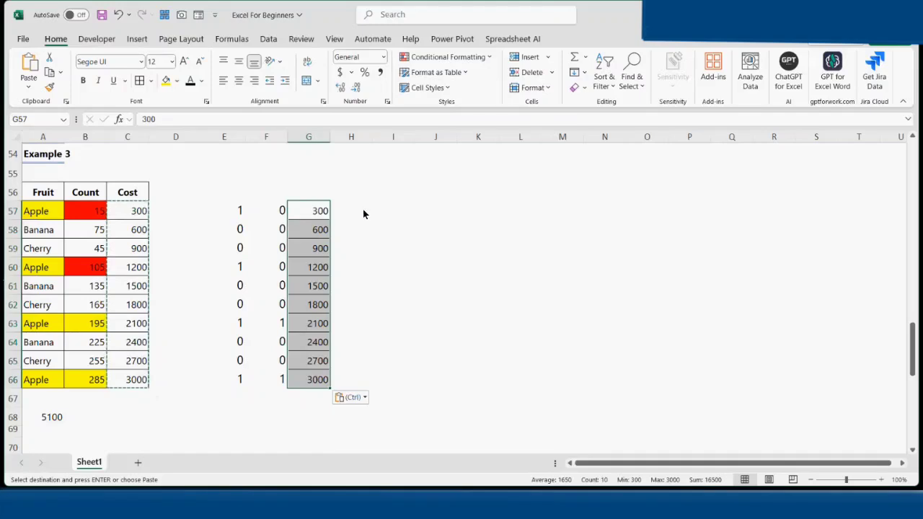
Enter the formula =E57*F57*G57 in H57 to multiply the two flags by the cost
click(366, 211)
text(=)
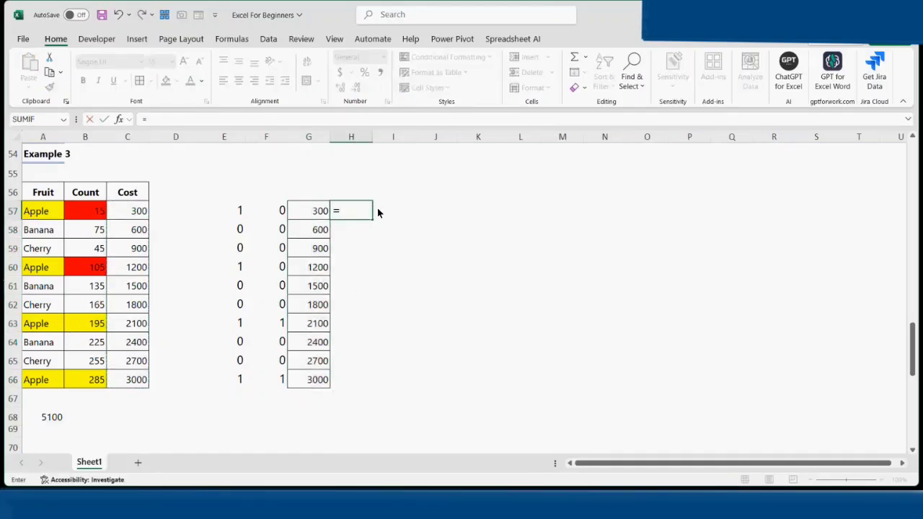
click(242, 215)
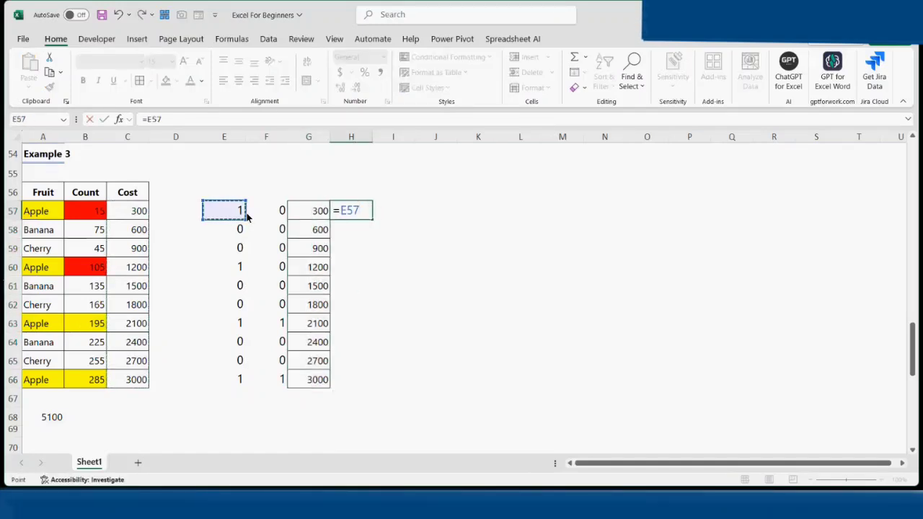
text(*)
click(260, 211)
text(*)
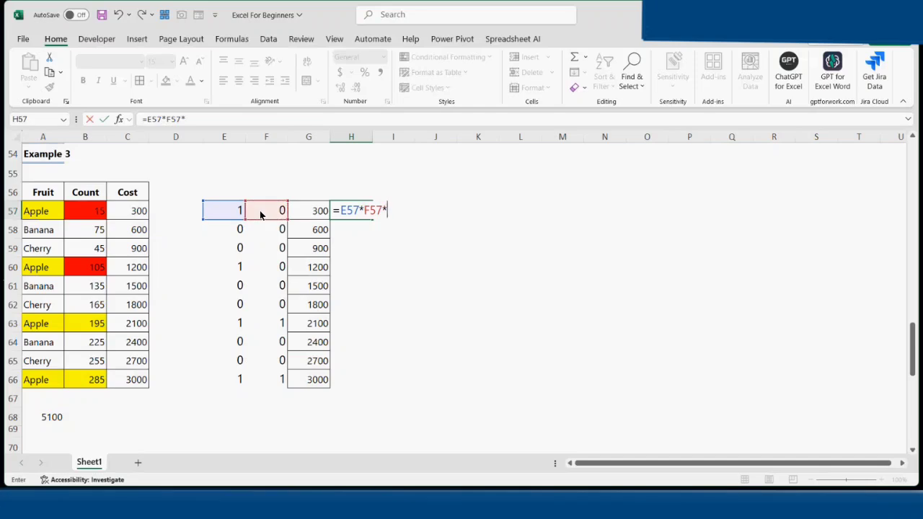
click(307, 213)
key(Return)
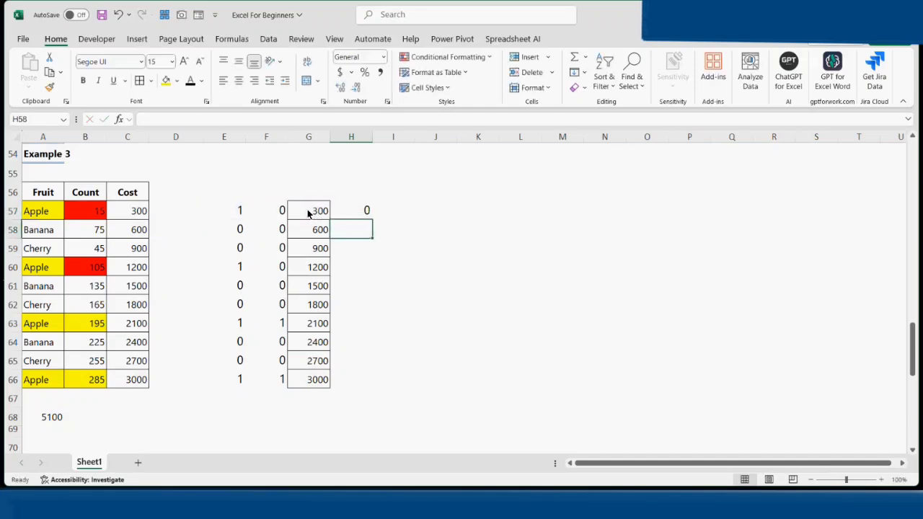
Fill H57's product formula down to H66 and total the column in H67 with =SUM(H57:H66)
mouse_move(347, 215)
mouse_down()
mouse_move(337, 377)
mouse_move(353, 202)
mouse_up()
key(ctrl+d)
click(575, 60)
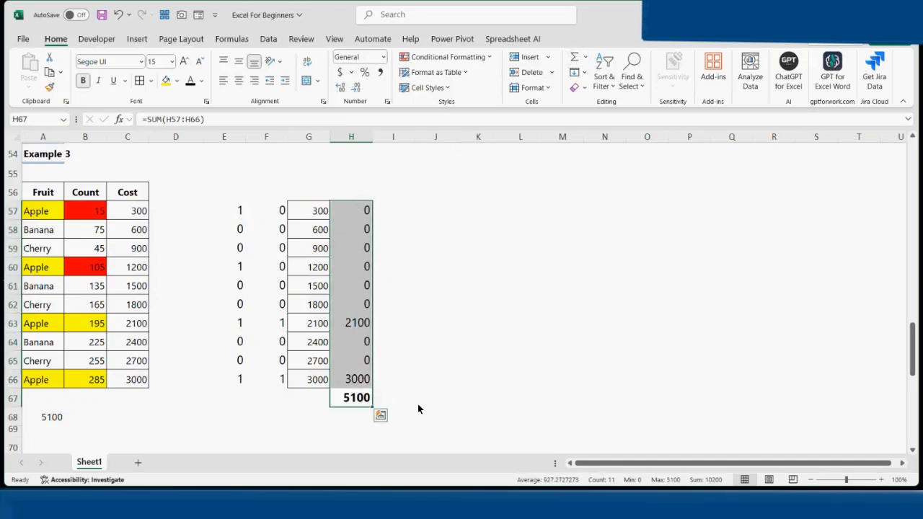
click(352, 406)
Make the SUMPRODUCT result in A68 bold
click(45, 416)
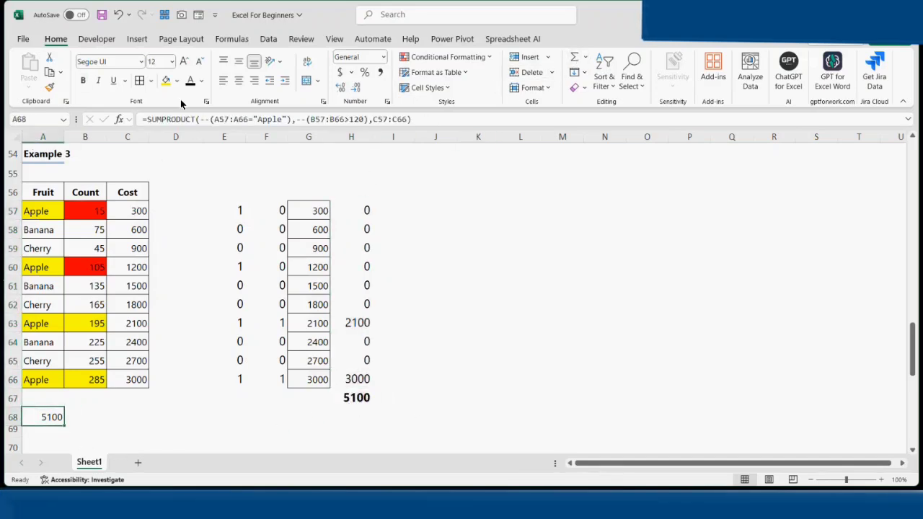
click(83, 80)
scroll(94, 278, down, 2)
scroll(93, 274, up, 2)
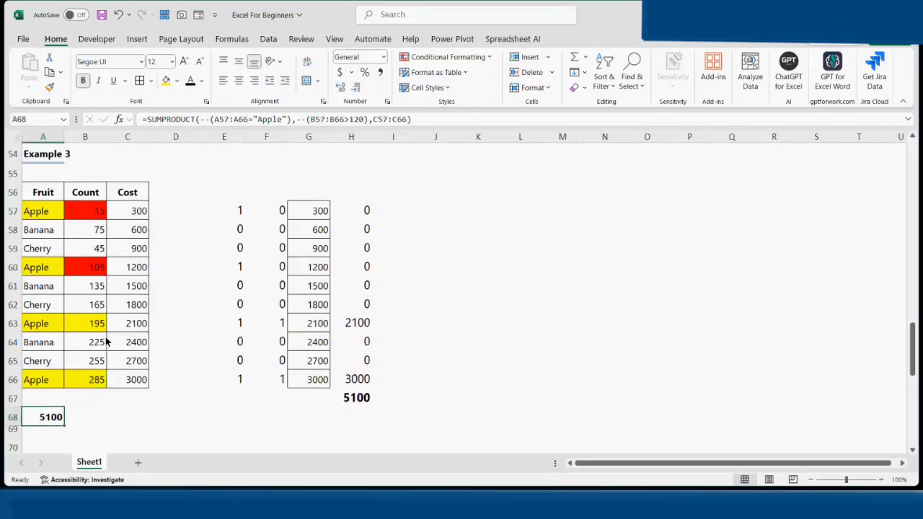
Copy the Example 3 table together with its flag and cost columns, A56:G66, to a new block starting at A75
click(92, 213)
click(137, 214)
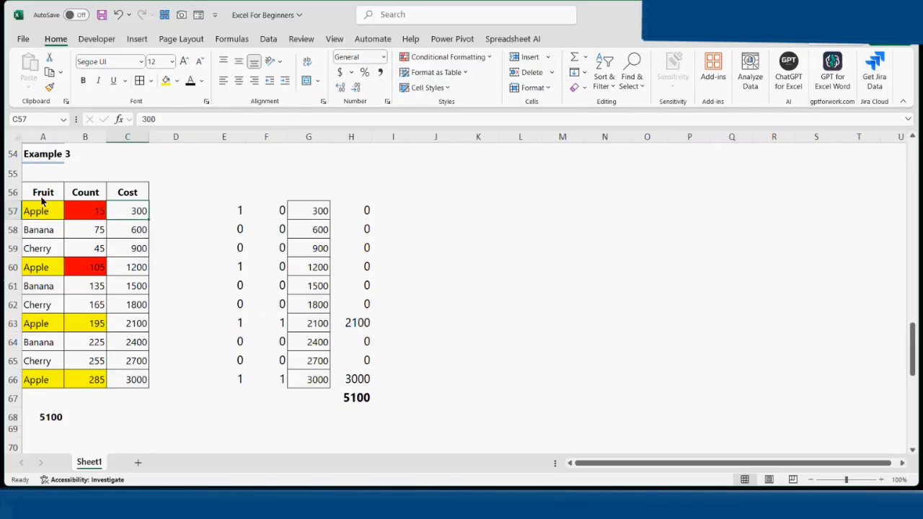
drag(43, 196, 126, 381)
key(ctrl+c)
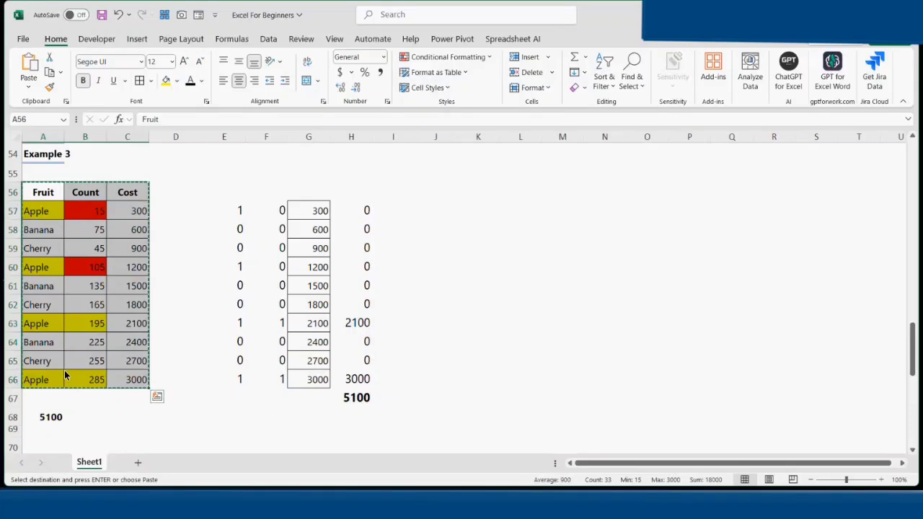
scroll(65, 375, down, 2)
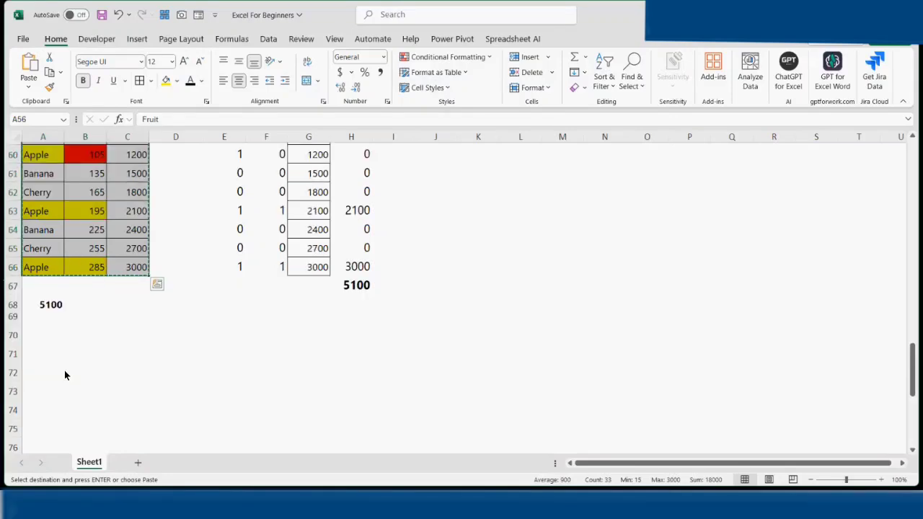
shift+click(322, 274)
key(ctrl+c)
scroll(82, 342, down, 2)
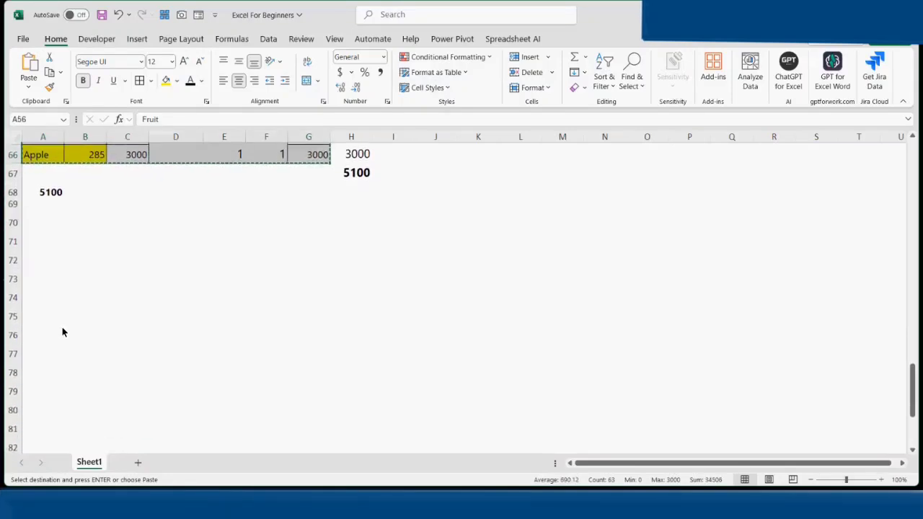
click(49, 288)
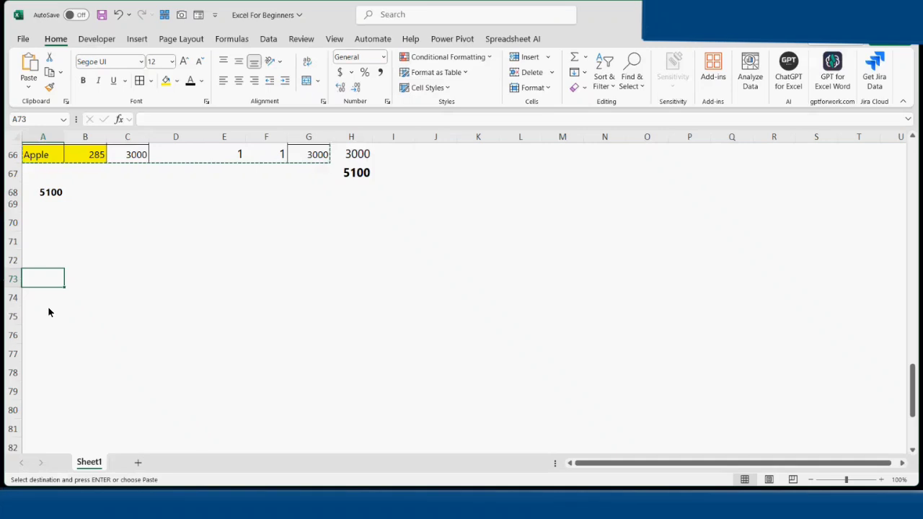
click(49, 313)
key(ctrl+v)
scroll(108, 293, down, 2)
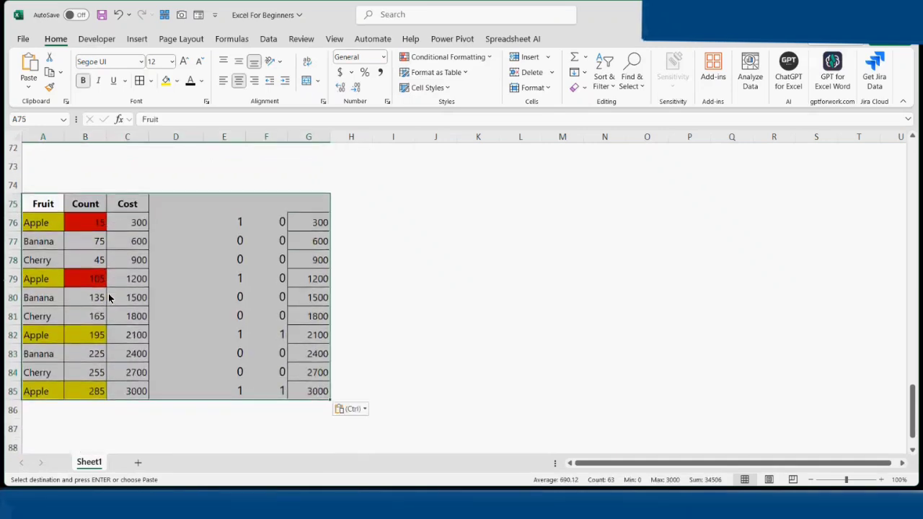
click(382, 261)
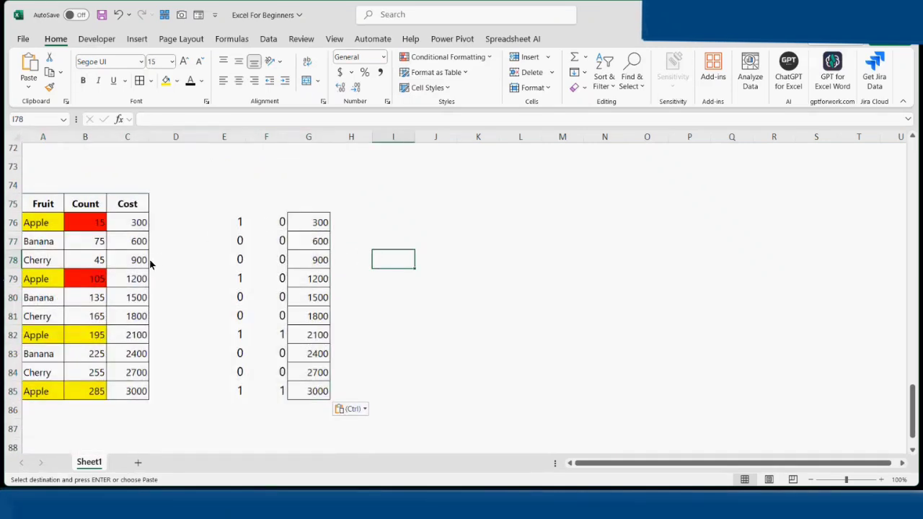
Start a SUMPRODUCT formula in A87 with --(A76:A85="Apple") as its first array
click(49, 429)
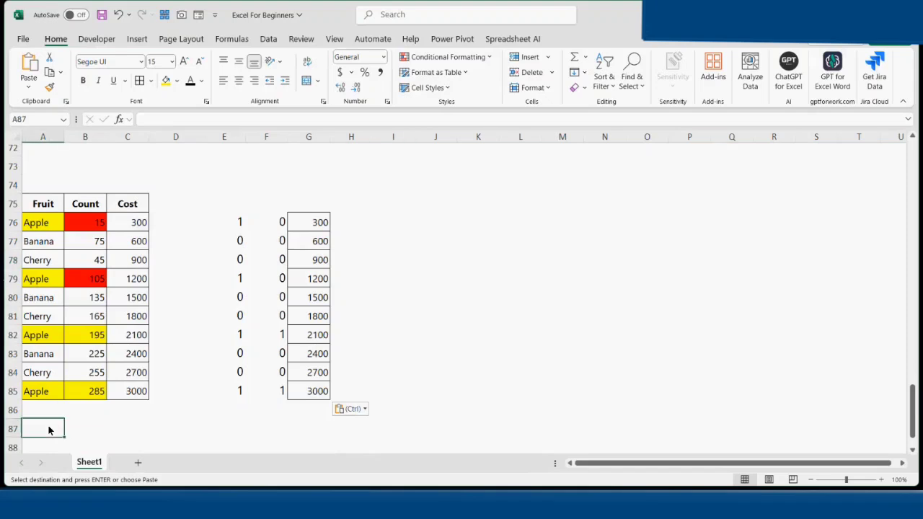
text(=sum)
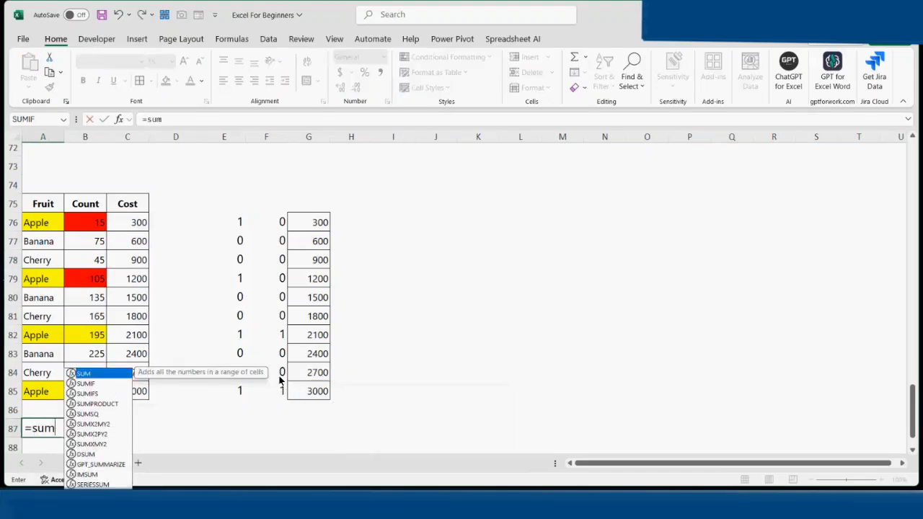
key(Down)
key(Down)
key(Down)
key(Tab)
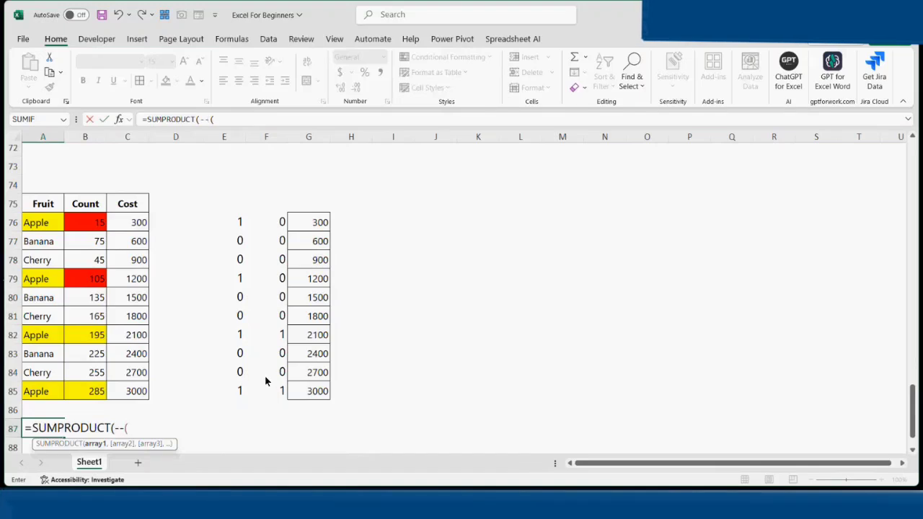
drag(45, 222, 44, 393)
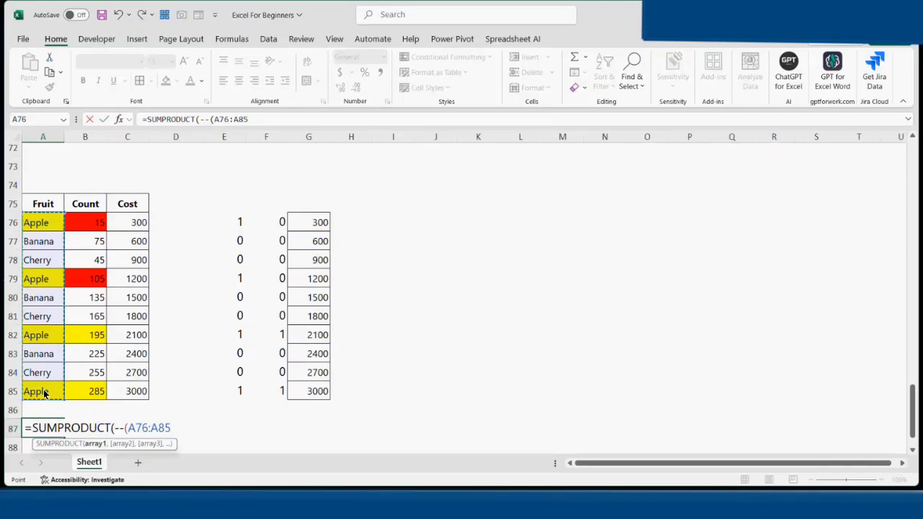
text(="Apple)
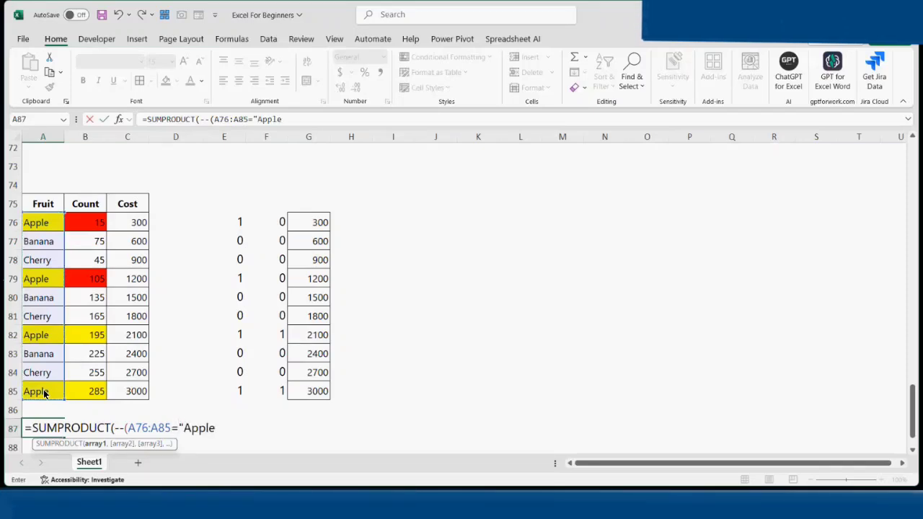
text("),)
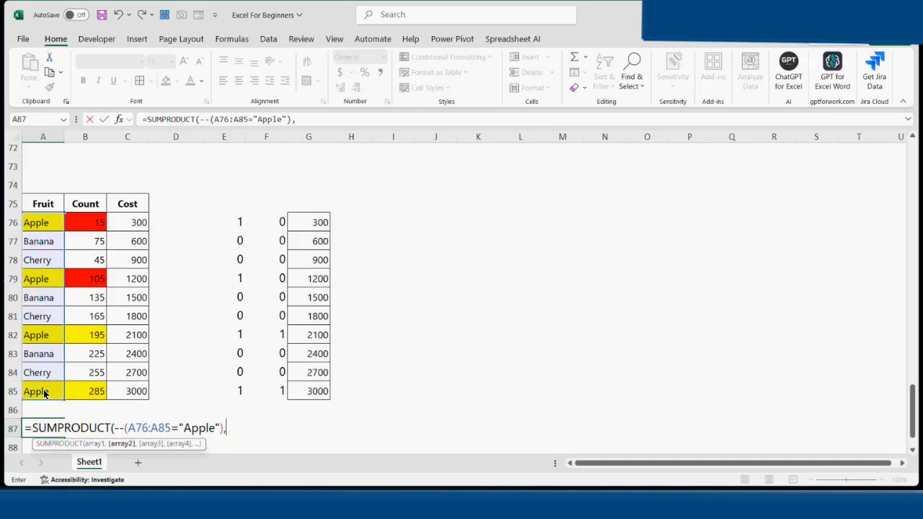
Add --(B76:B85>120) and the Count range B76:B85 as the second and third arrays of A87's formula
text(--()
drag(92, 225, 82, 396)
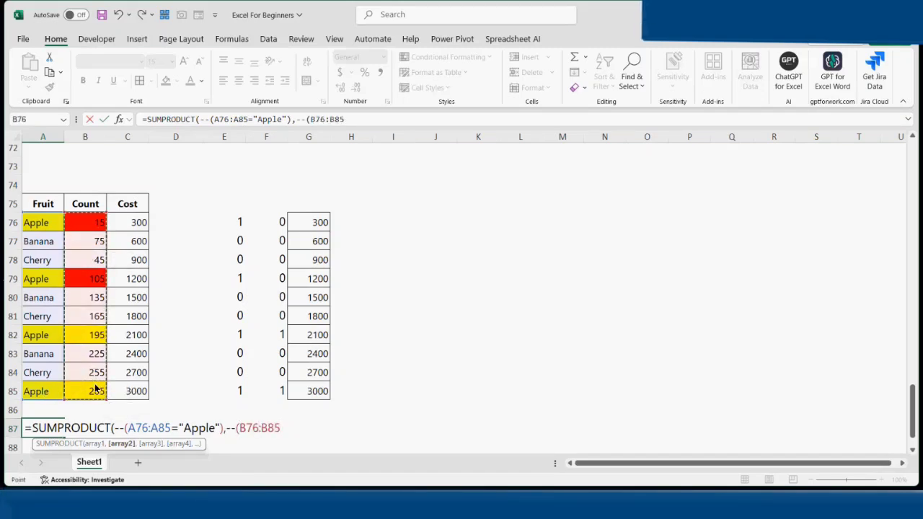
text(>120)
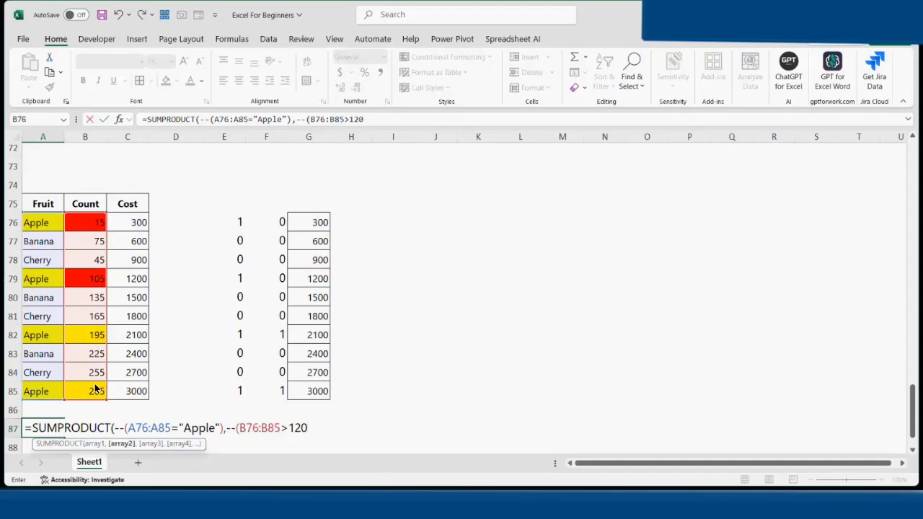
text(),)
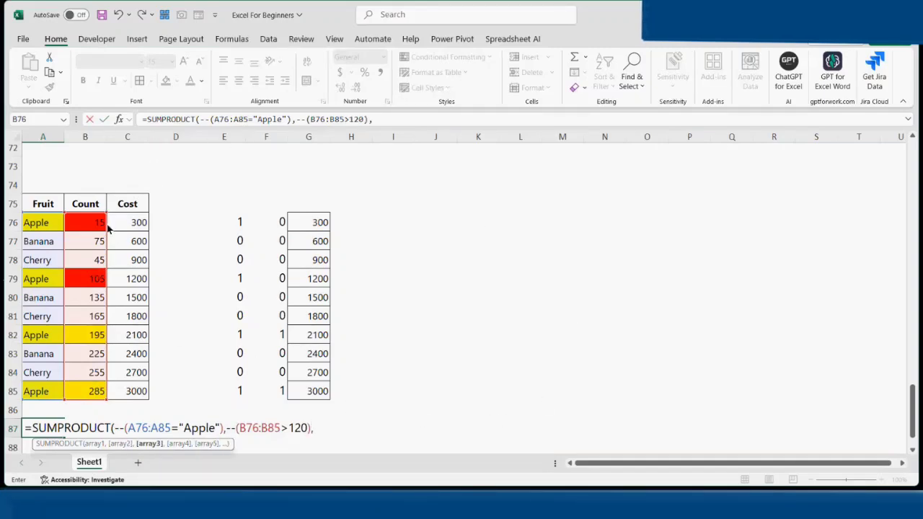
drag(94, 227, 89, 393)
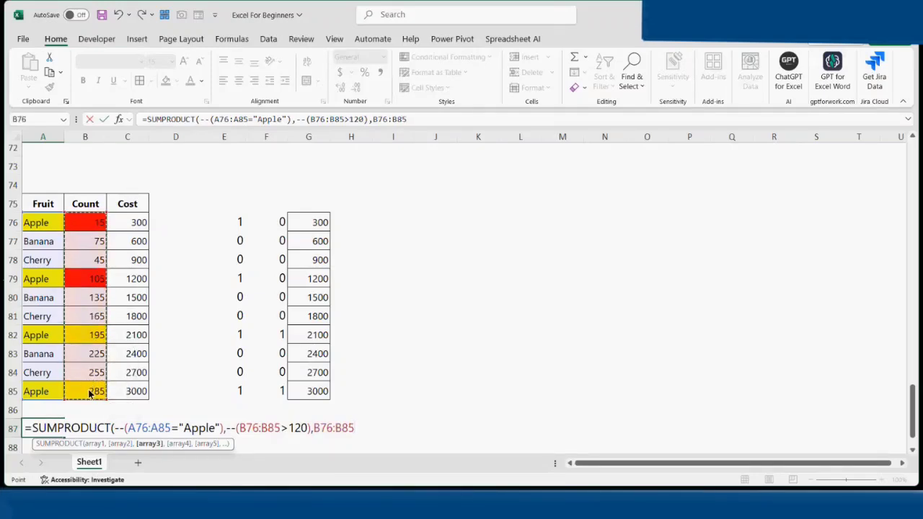
text(,)
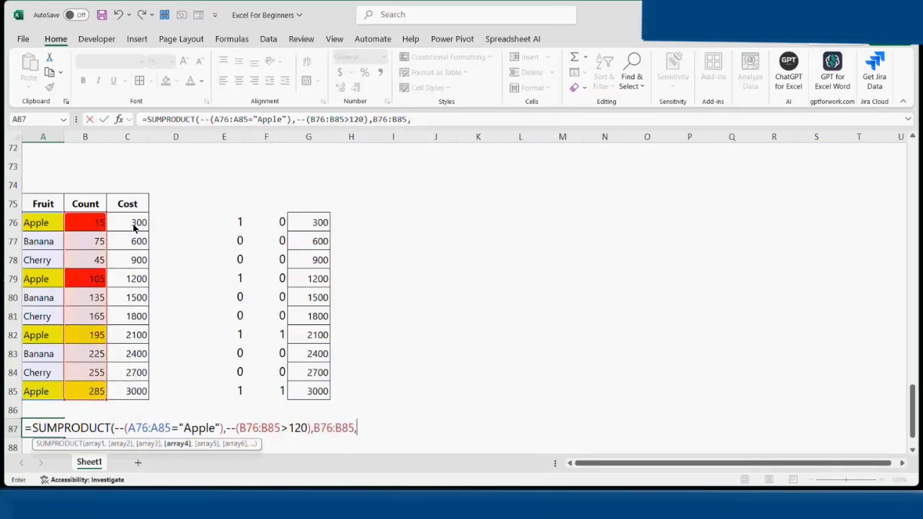
Add the Cost range C76:C85 as the fourth array of A87's SUMPRODUCT formula and complete it
drag(134, 226, 126, 391)
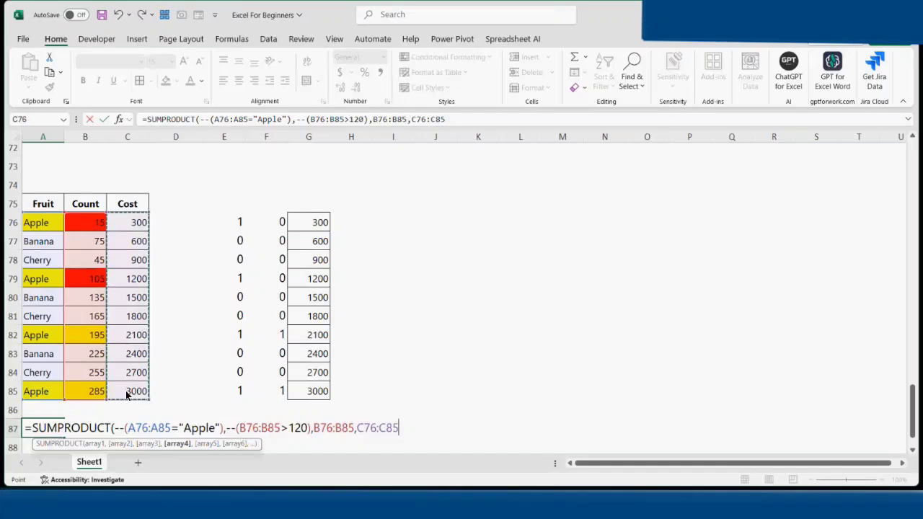
text())
key(Return)
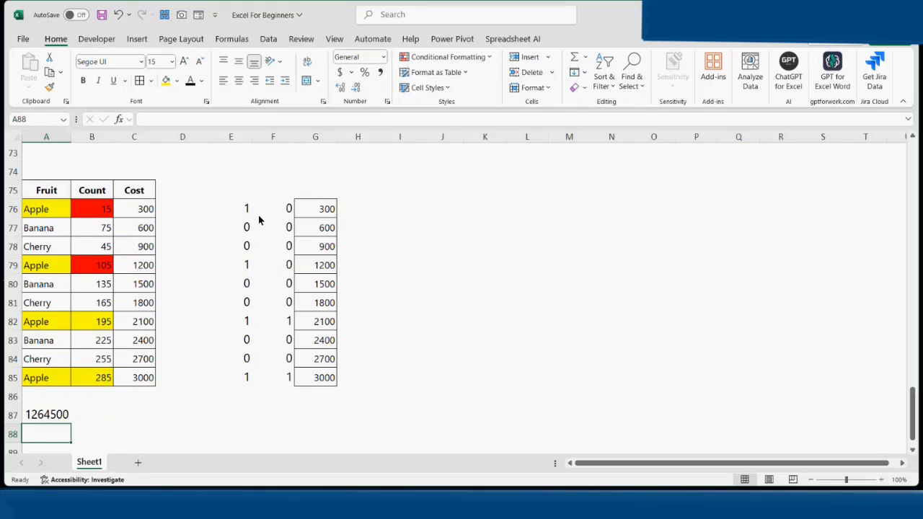
Clear the copied cost values from G75:G86 beside the flag columns
drag(321, 194, 319, 390)
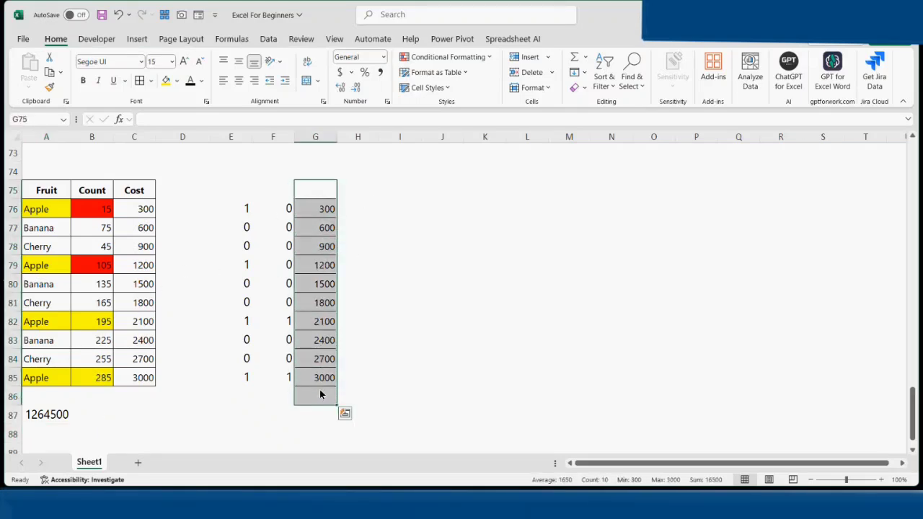
key(Delete)
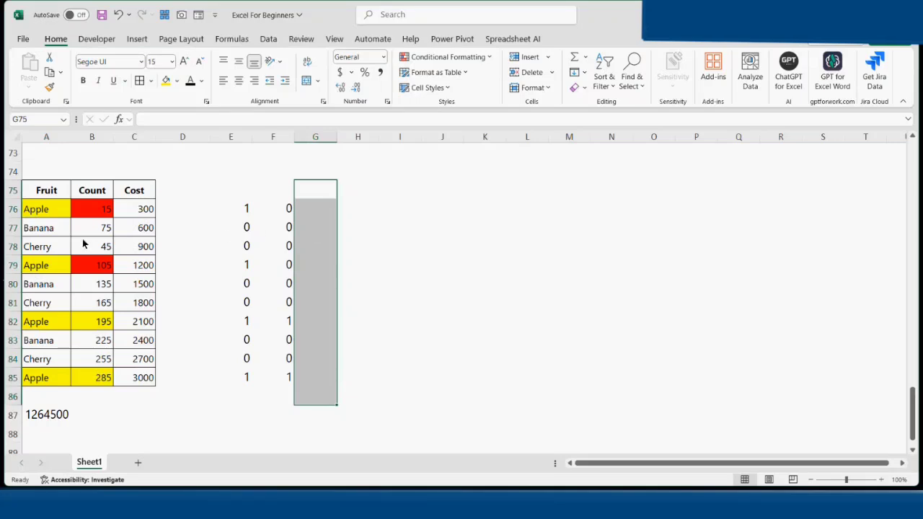
click(104, 213)
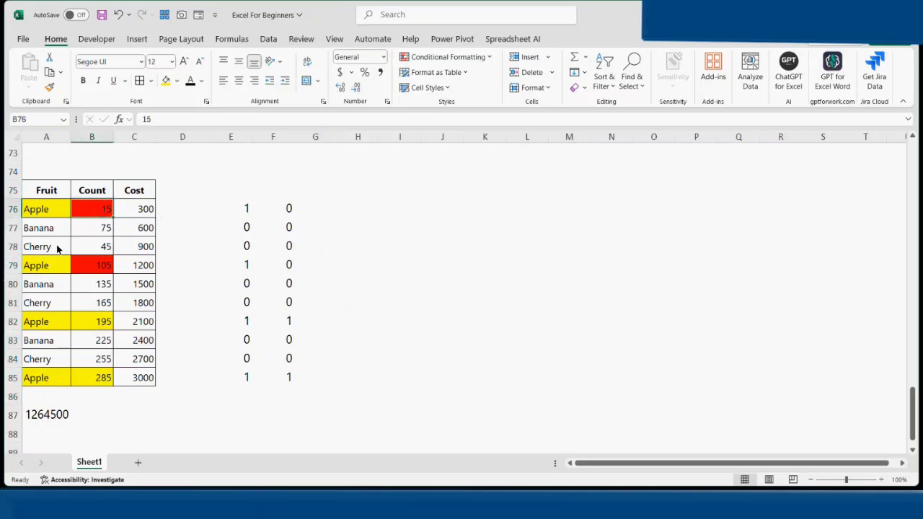
Fill the Fruit and Count cells of the Banana and Cherry rows, A77:B78, A80:B81 and A83:B84, with red
drag(49, 234, 91, 245)
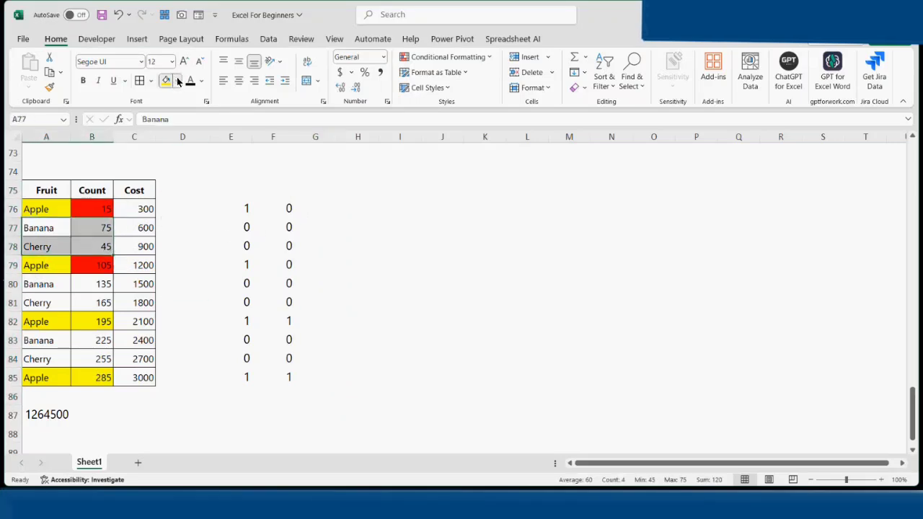
click(176, 80)
click(174, 217)
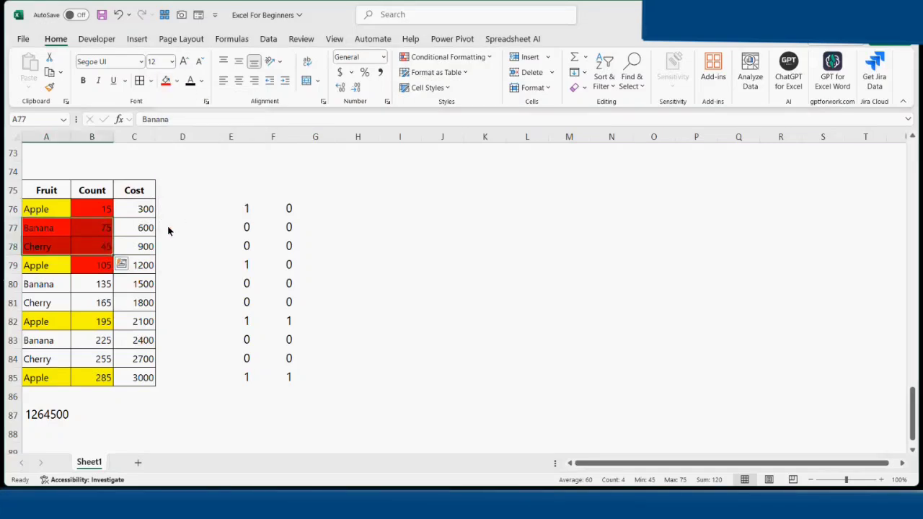
drag(51, 289, 95, 304)
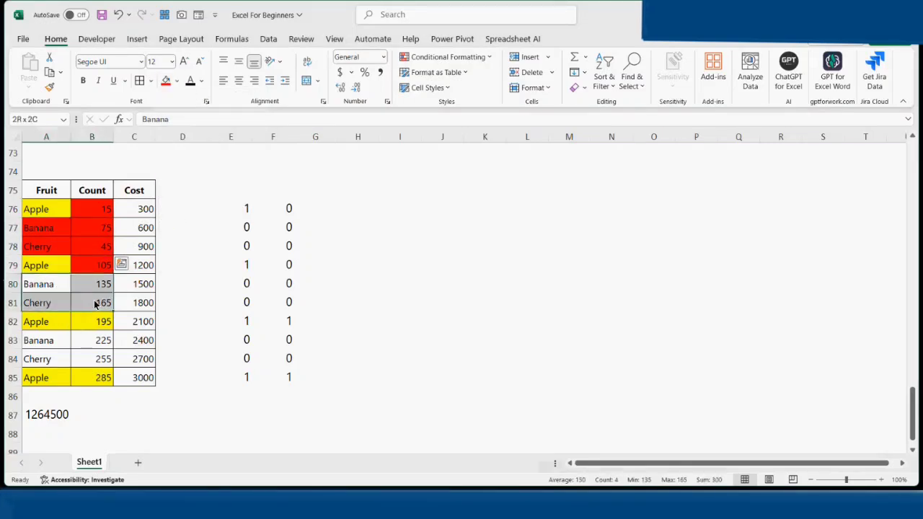
click(166, 79)
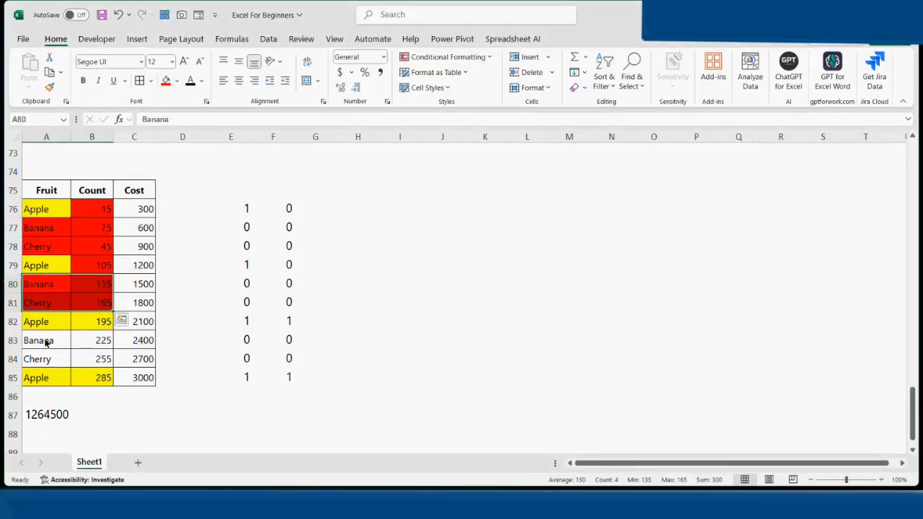
drag(45, 343, 96, 359)
click(165, 79)
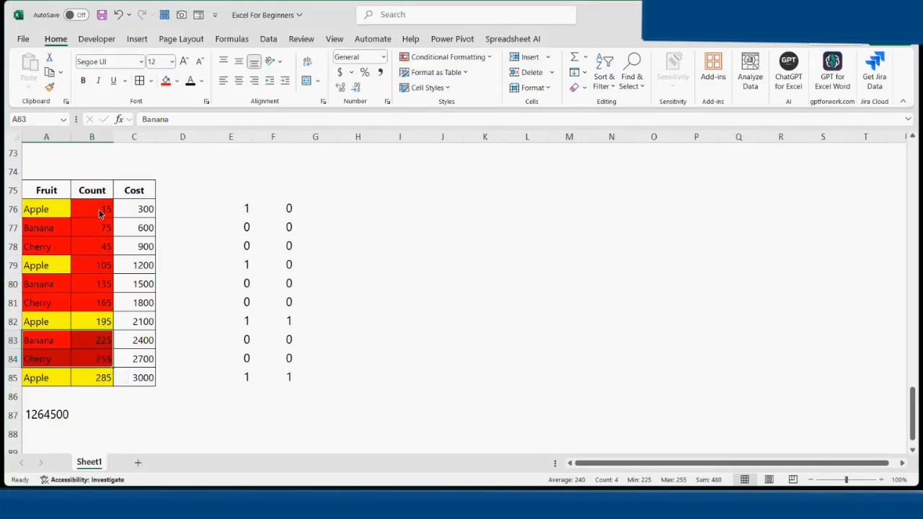
drag(99, 209, 100, 379)
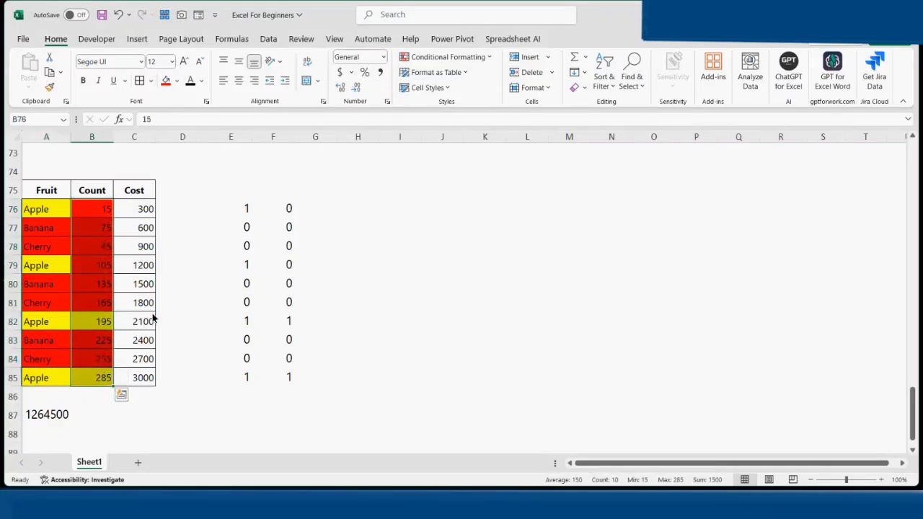
click(392, 245)
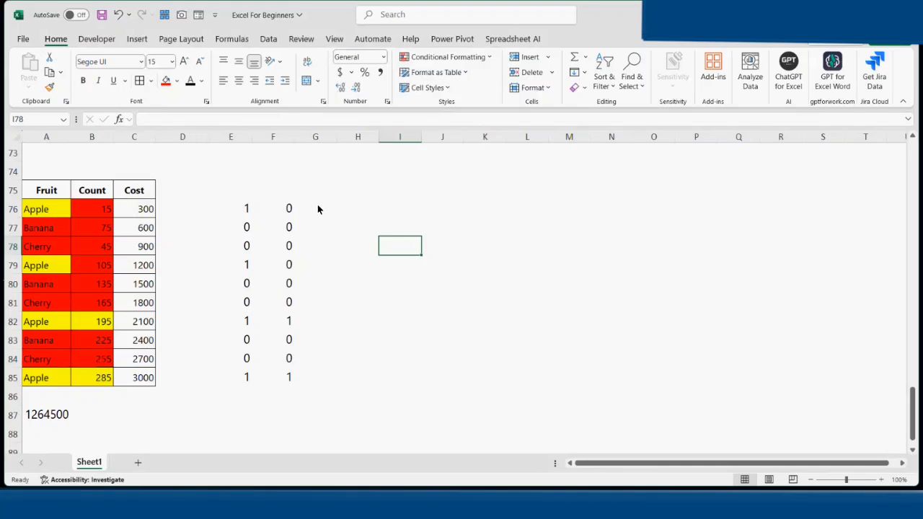
click(44, 418)
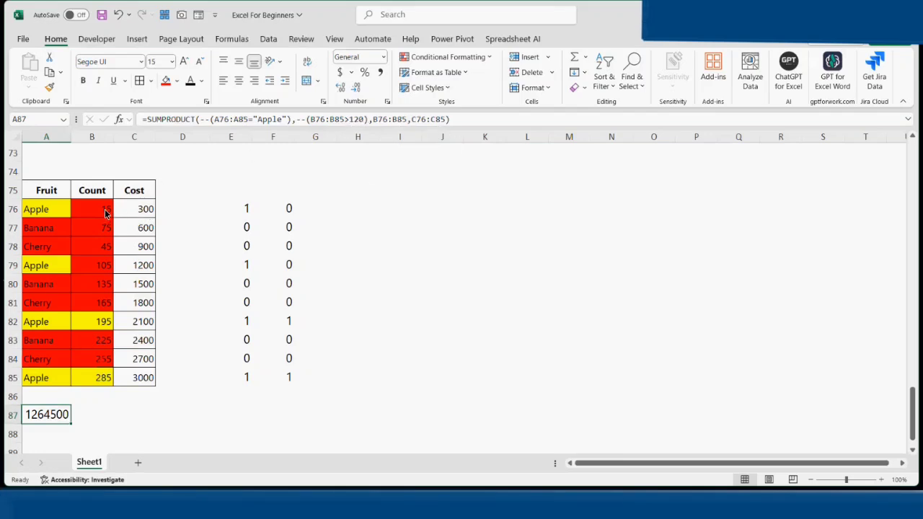
Copy the Count values B76:B85 and paste them as values only into column G starting at G76
drag(105, 211, 101, 381)
key(ctrl+c)
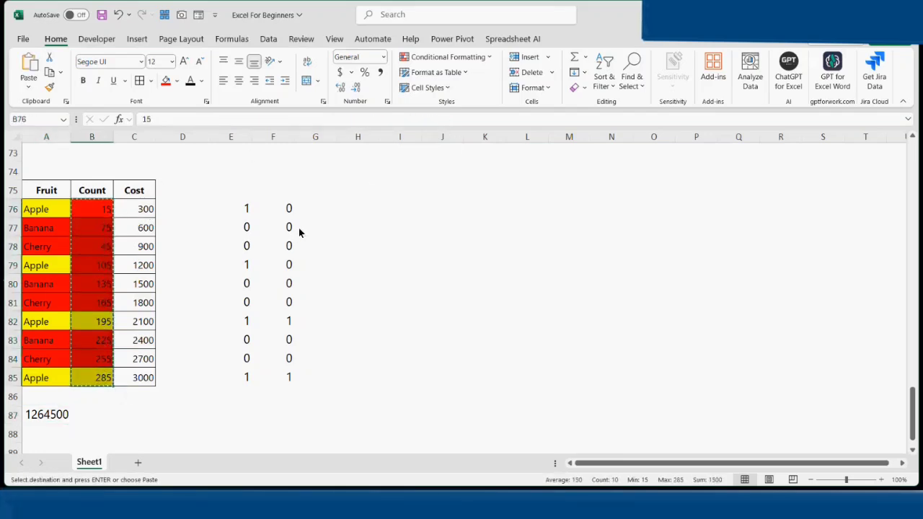
click(318, 202)
click(28, 87)
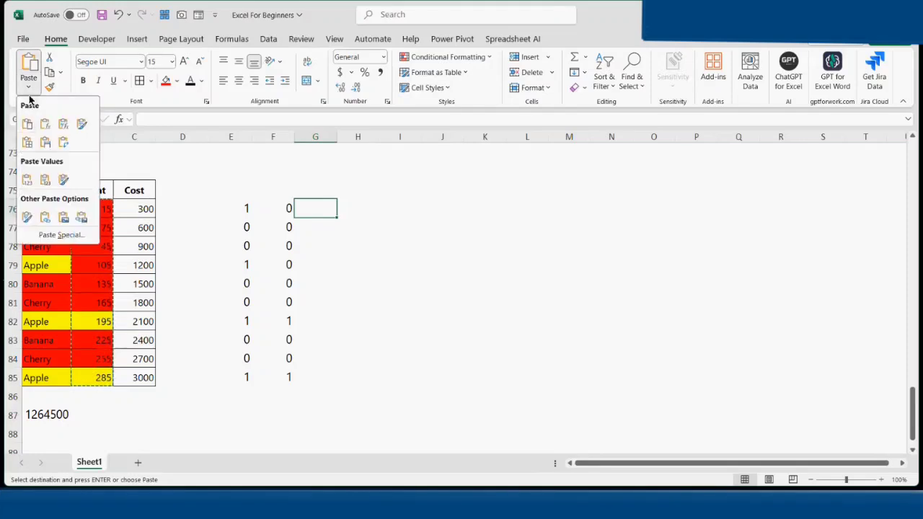
click(27, 180)
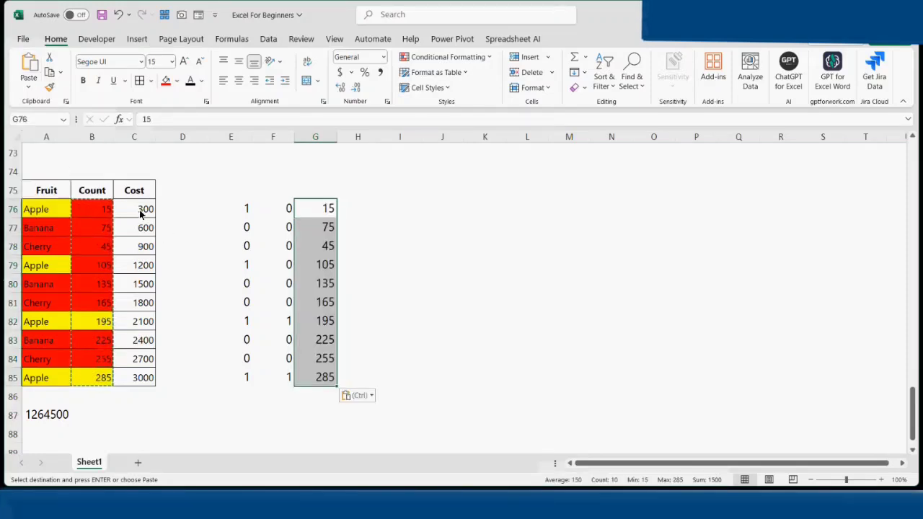
Copy the Cost values C76:C85 and paste them as values only into column H starting at H76
drag(140, 210, 136, 377)
key(ctrl+c)
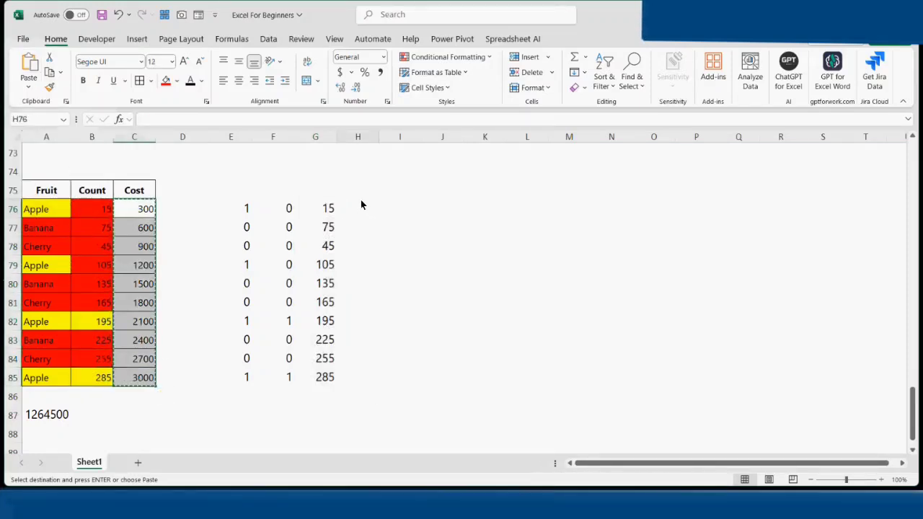
click(361, 203)
click(29, 87)
click(28, 180)
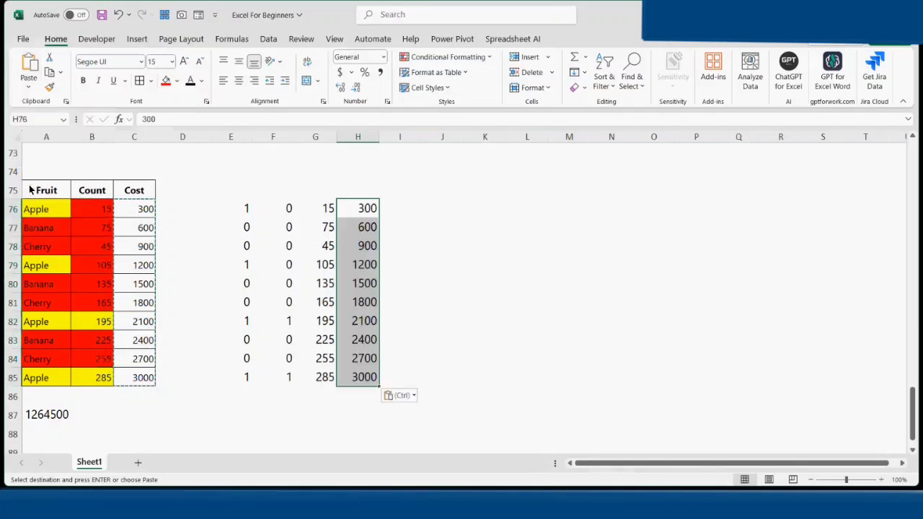
Enter =E76*F76*G76*H76 in J76 to multiply both flags by the count and cost
click(443, 186)
click(447, 209)
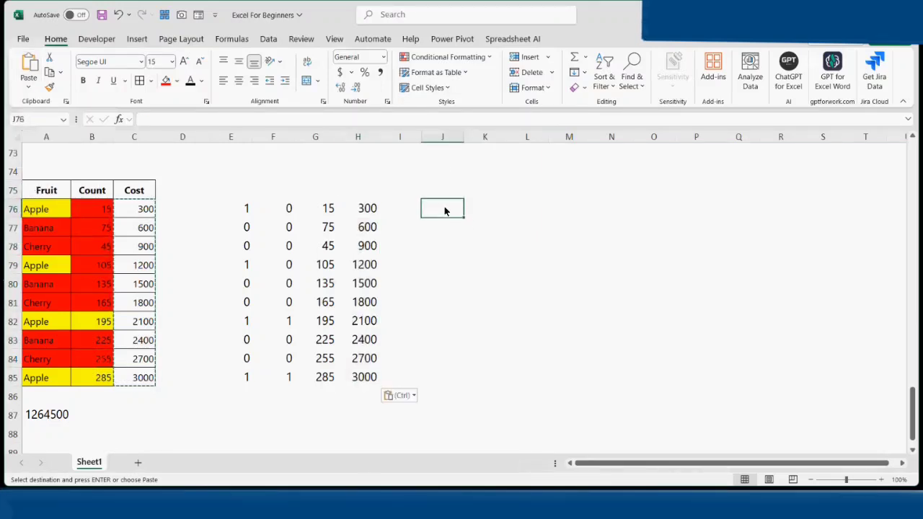
text(=)
click(246, 210)
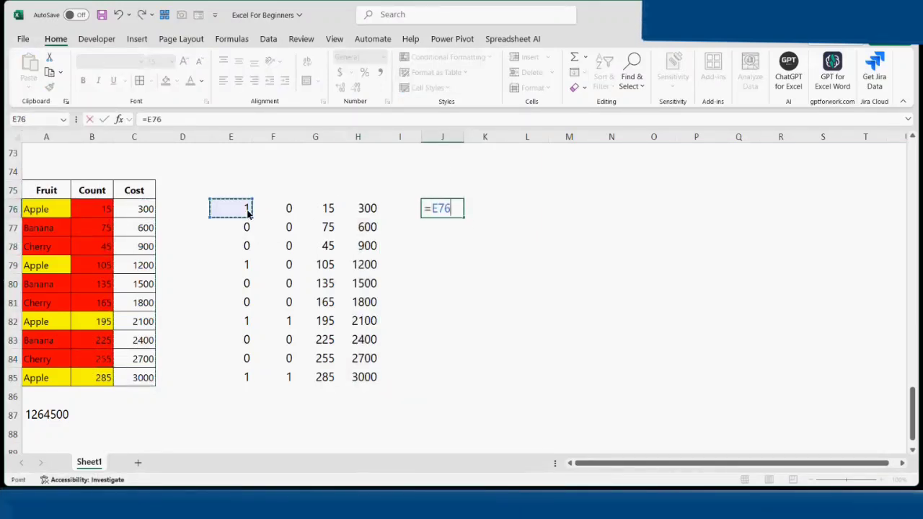
text(*)
click(274, 210)
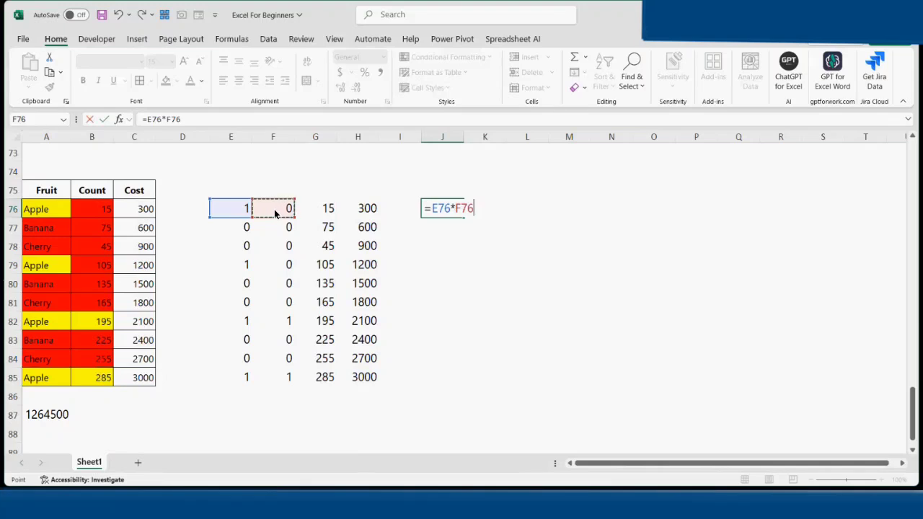
text(*)
click(317, 210)
text(*)
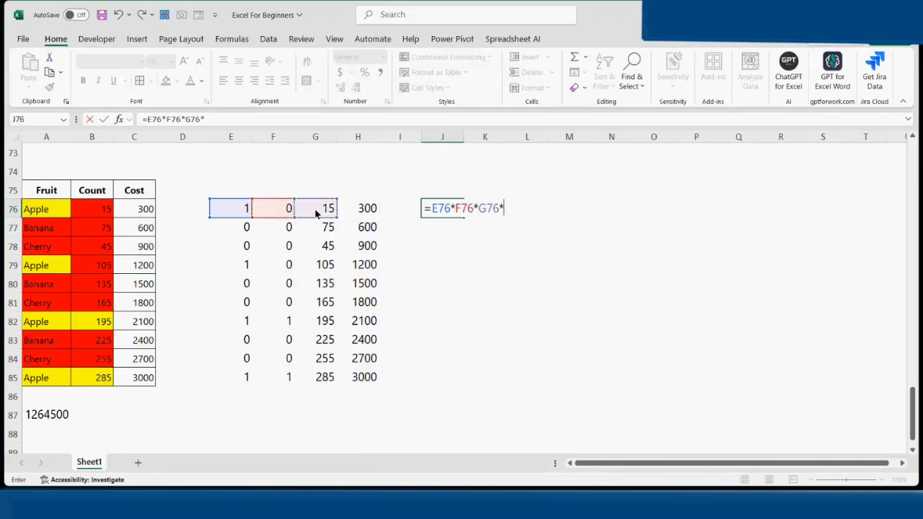
click(363, 210)
key(Return)
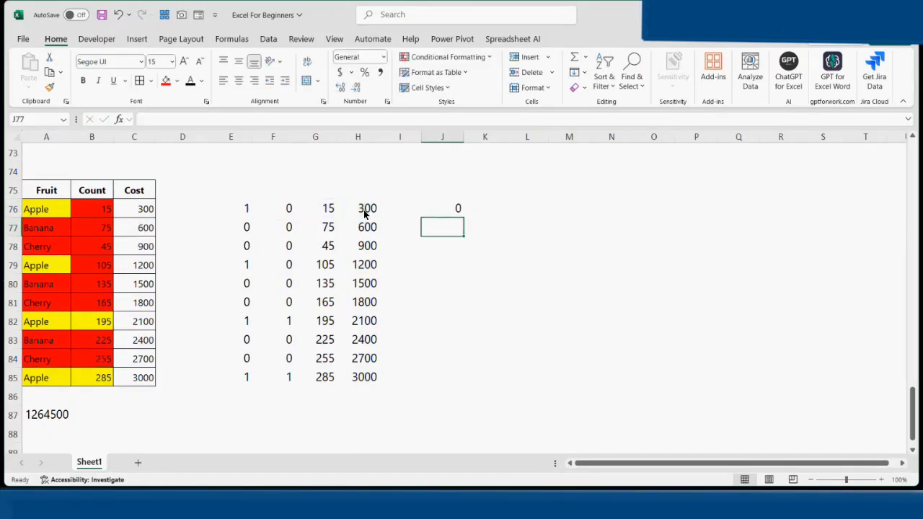
Fill J76's product formula down to J85 and total the column in J86 with =SUM(J76:J85)
mouse_move(444, 210)
mouse_down()
mouse_move(431, 375)
mouse_move(441, 206)
mouse_up()
key(ctrl+d)
click(577, 58)
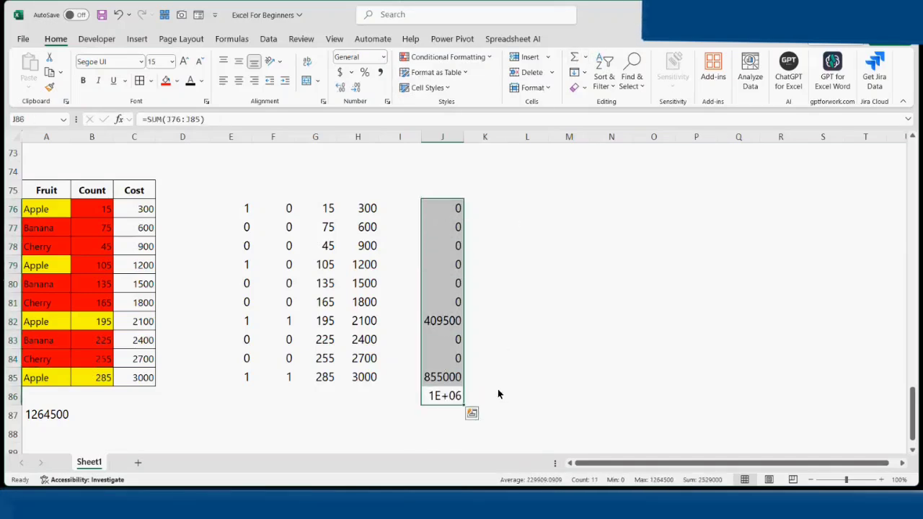
Make the total in J86 bold and auto-fit column J to its contents
click(445, 400)
double_click(464, 137)
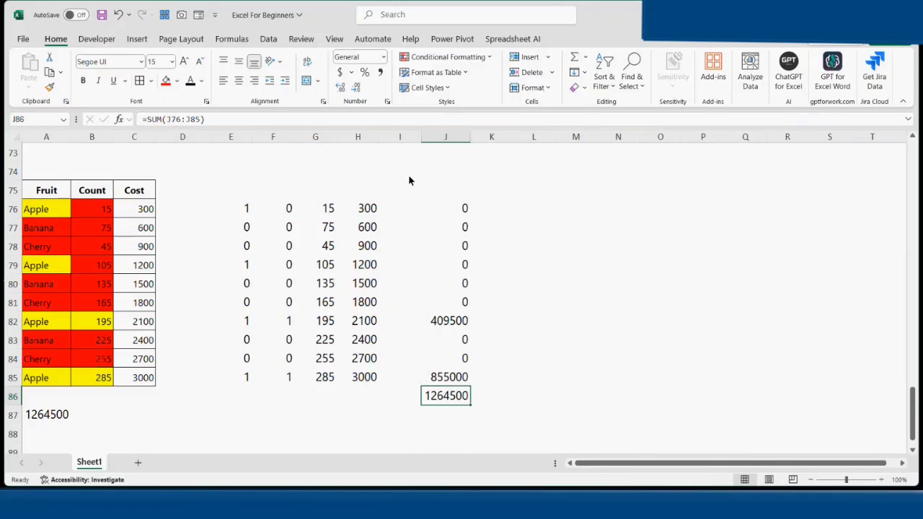
key(ctrl+b)
double_click(470, 137)
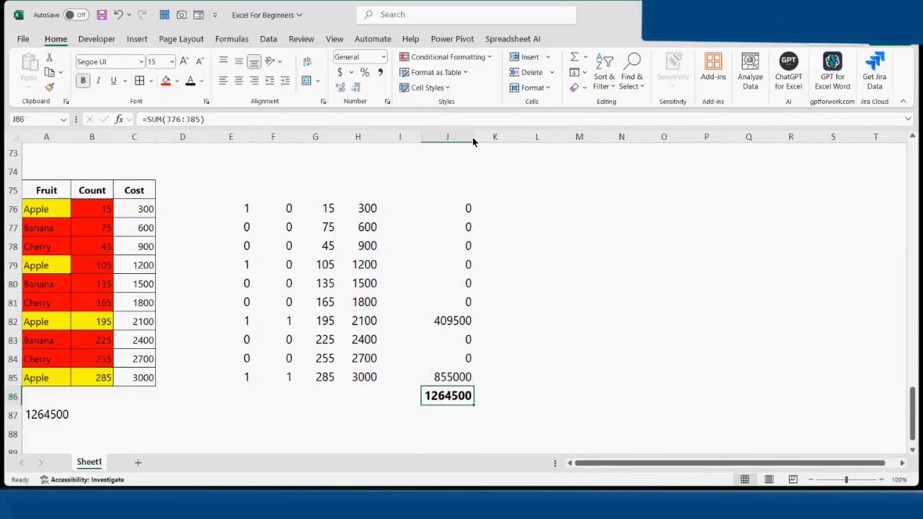